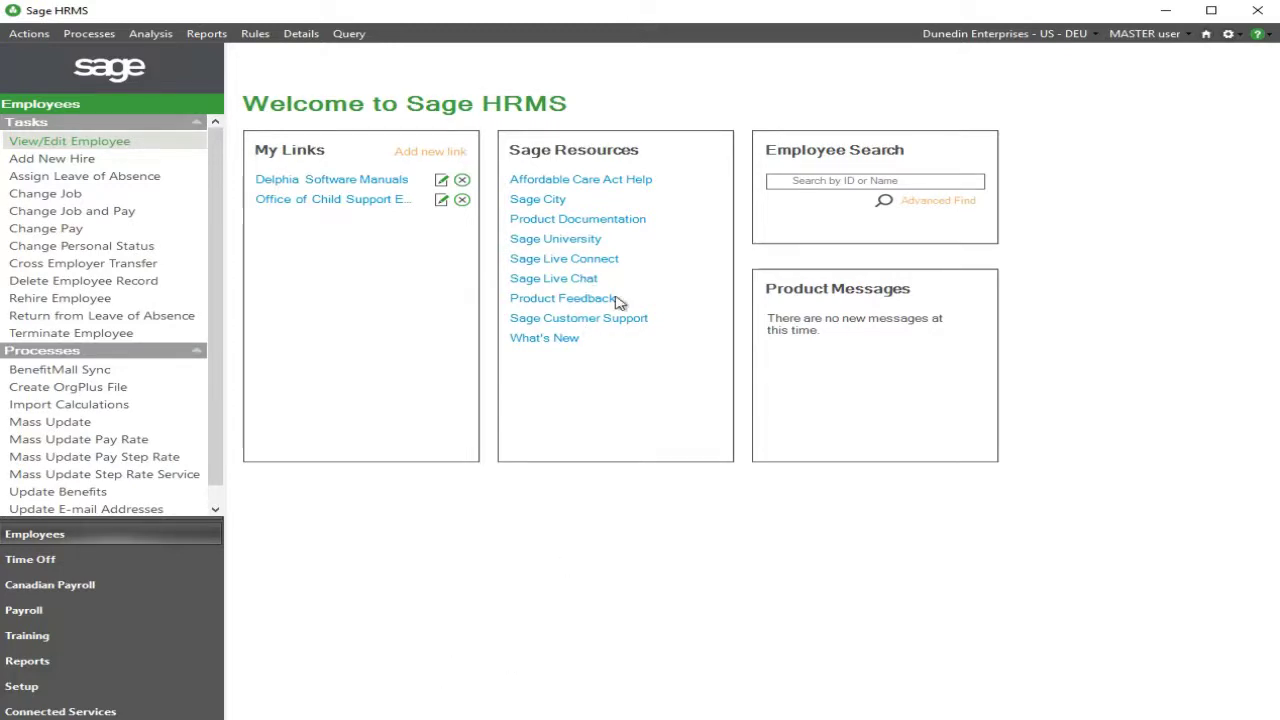
Step: Open the Employee Payroll record of the V.P. Sales & Marketing employee listed first
{"action": "left_click", "coordinate": [103, 145]}
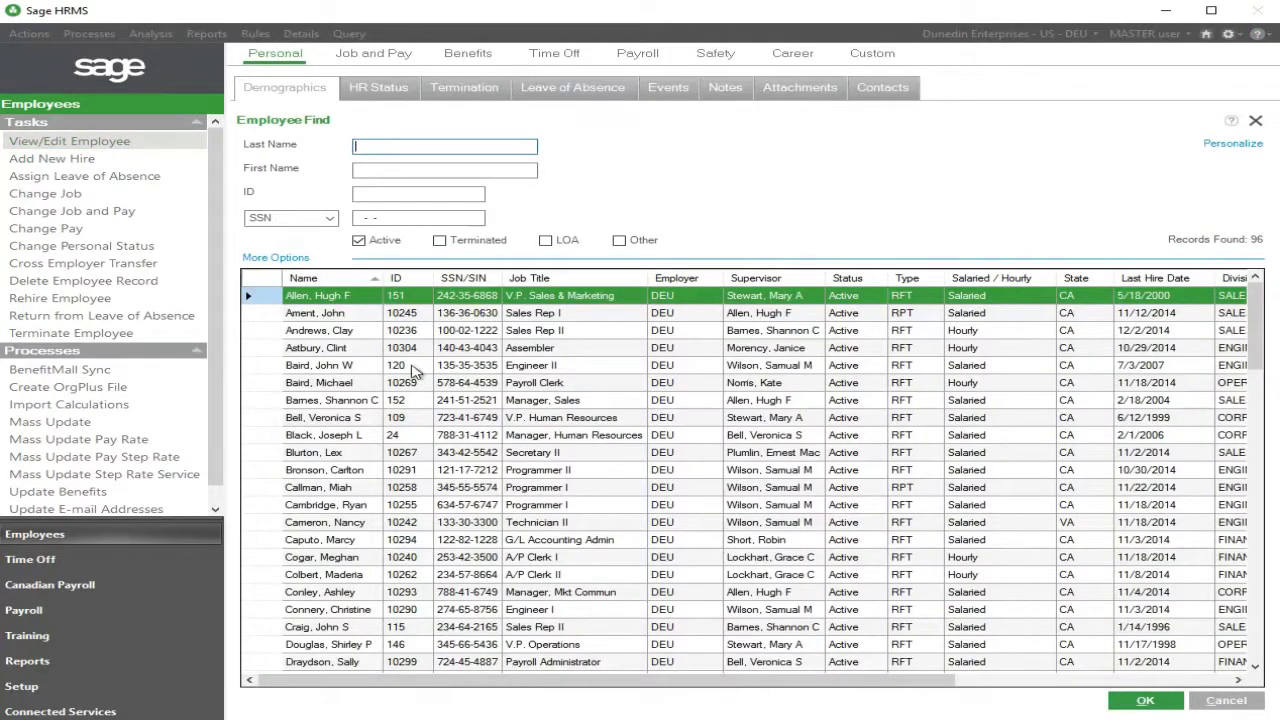
{"action": "double_click", "coordinate": [355, 296]}
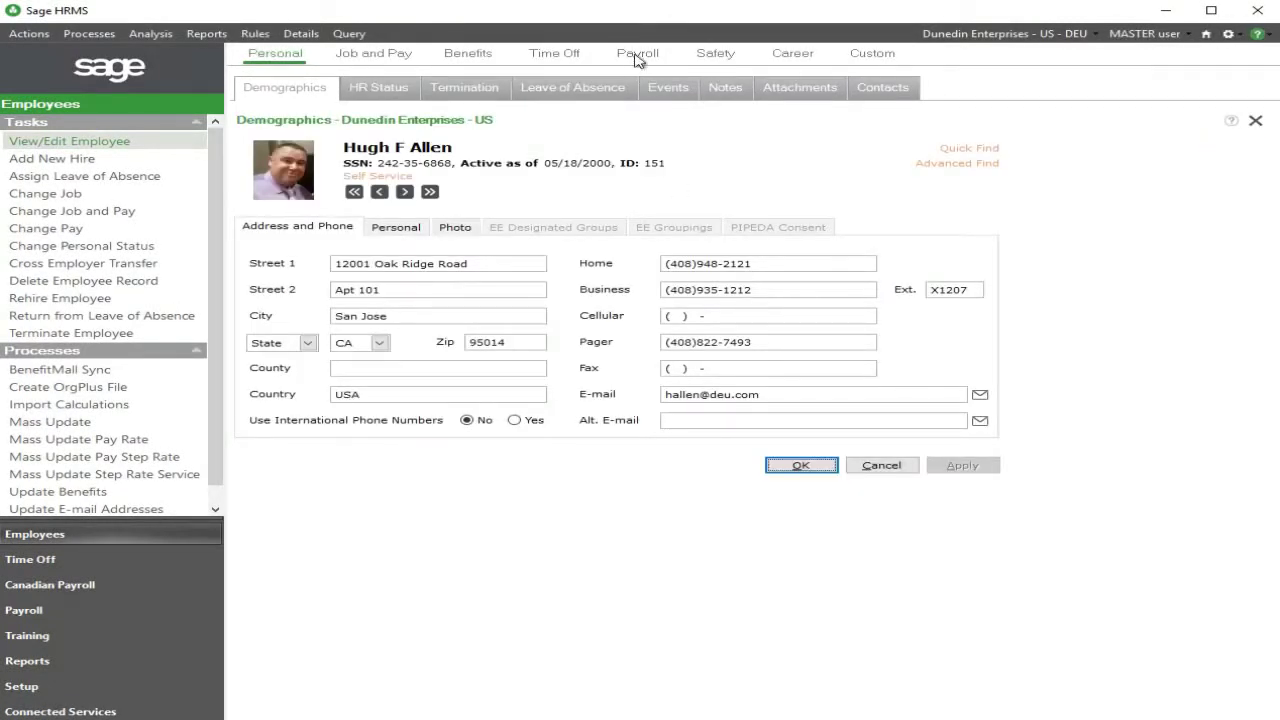
{"action": "mouse_move", "coordinate": [634, 57]}
{"action": "left_click", "coordinate": [310, 88]}
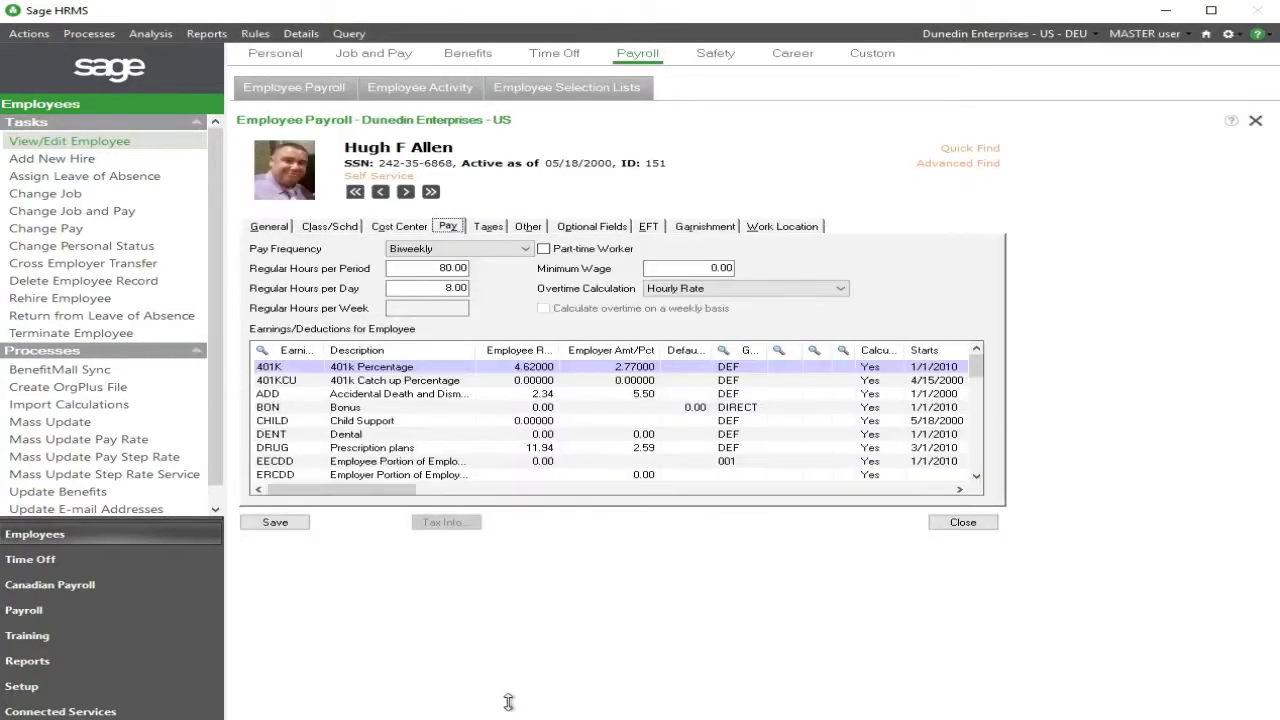
Step: Open the optional fields of the employee's CHILD (Child Support) deduction
{"action": "left_click", "coordinate": [421, 421]}
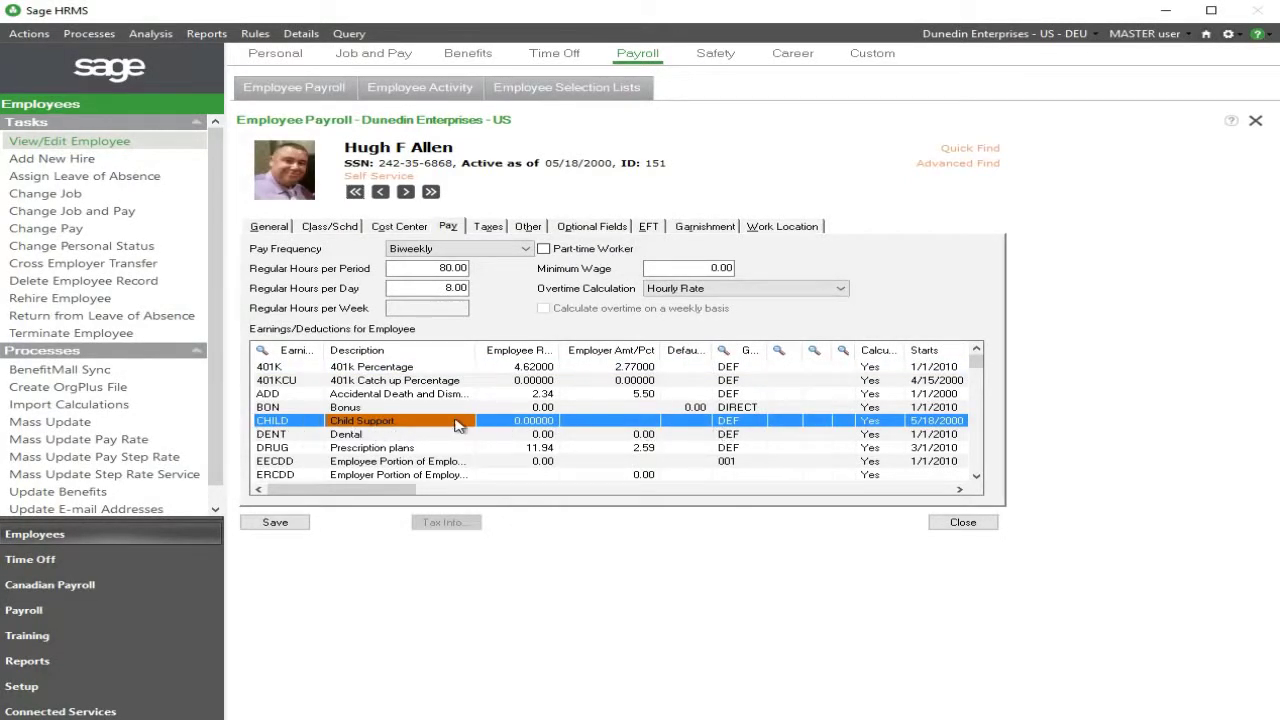
{"action": "double_click", "coordinate": [560, 425]}
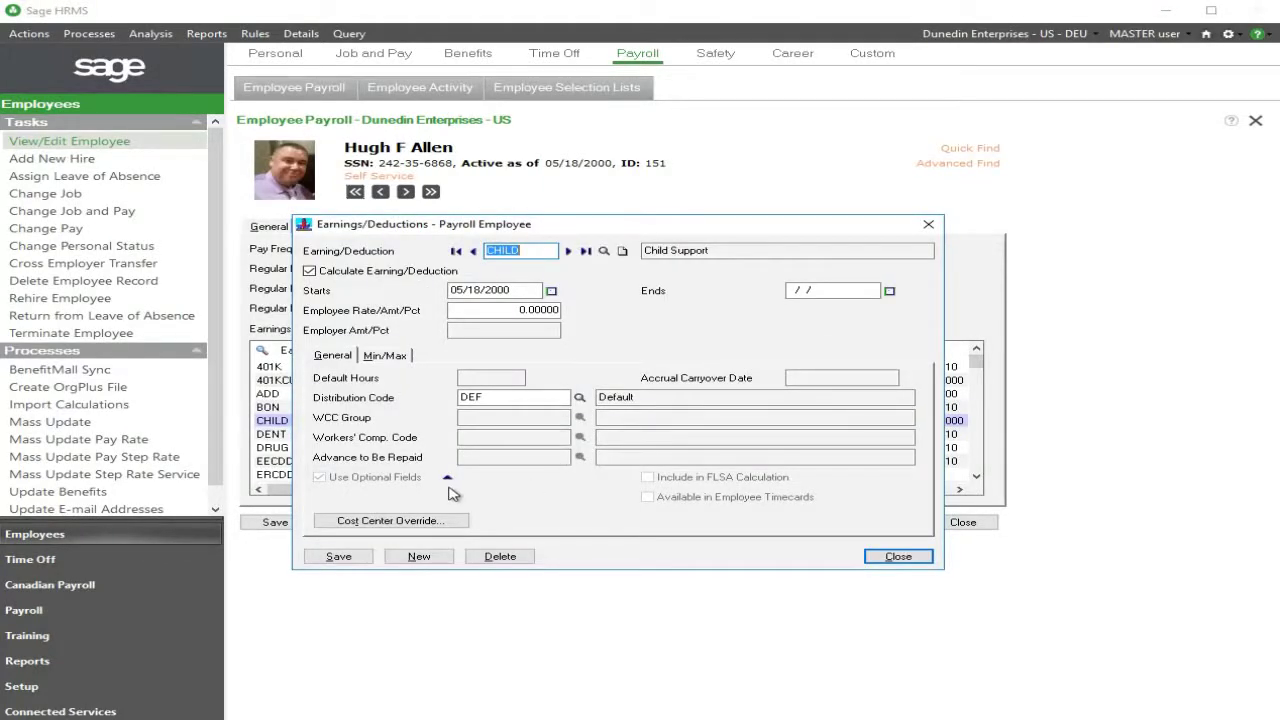
{"action": "left_click", "coordinate": [450, 482]}
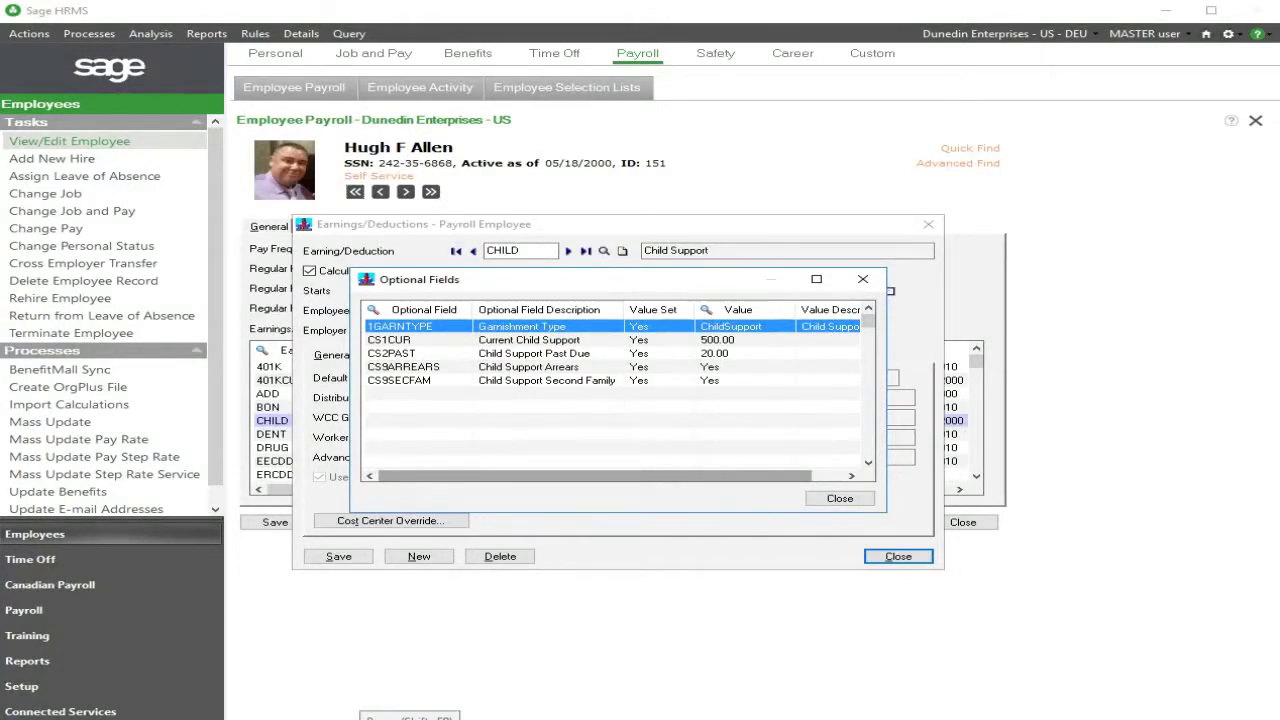
Step: Set the Current Child Support (CS1CUR) optional field to 0.00, keeping the record rather than deleting it
{"action": "left_click", "coordinate": [738, 341]}
{"action": "key", "text": "Delete"}
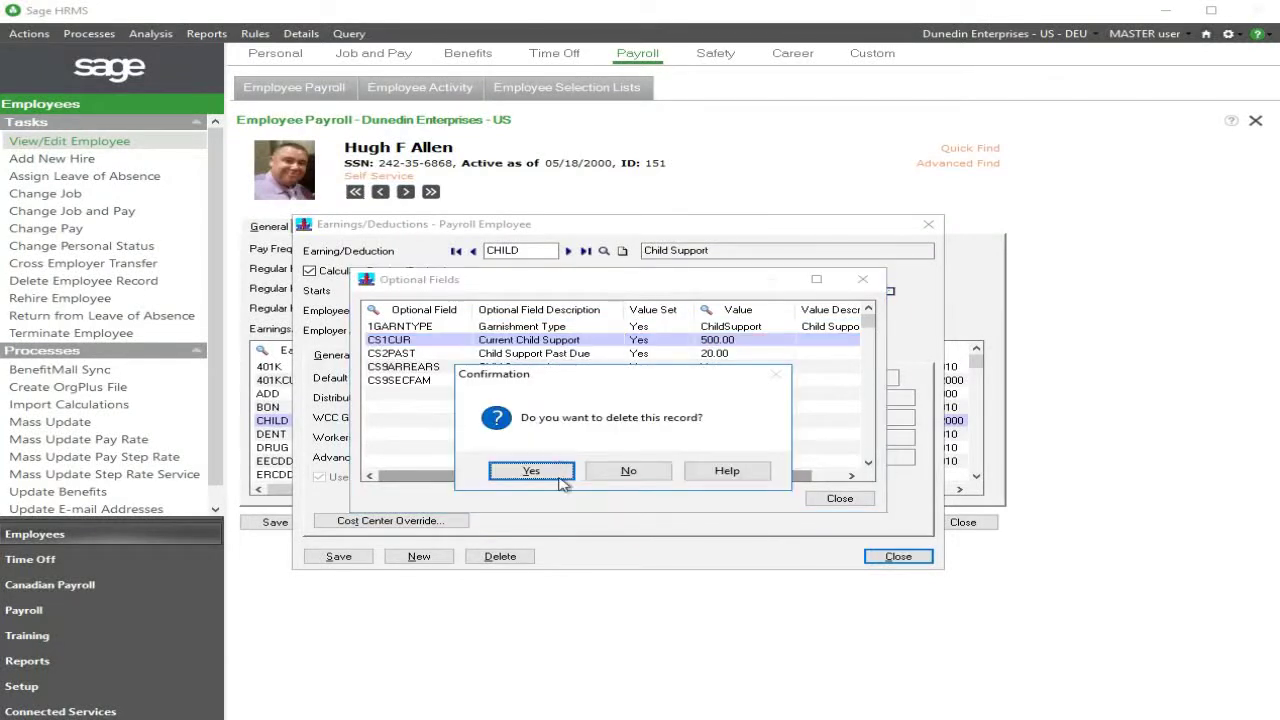
{"action": "left_click", "coordinate": [634, 477]}
{"action": "left_click", "coordinate": [740, 342]}
{"action": "key", "text": "BackSpace"}
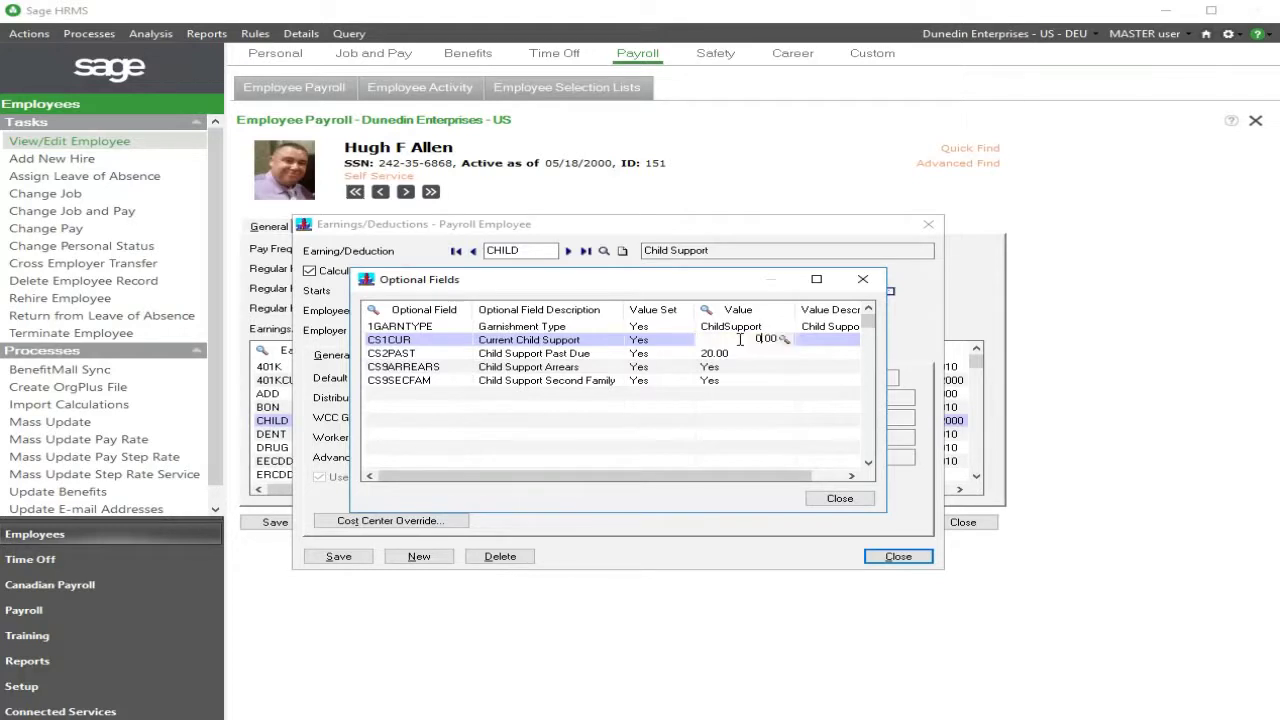
{"action": "left_click", "coordinate": [740, 368]}
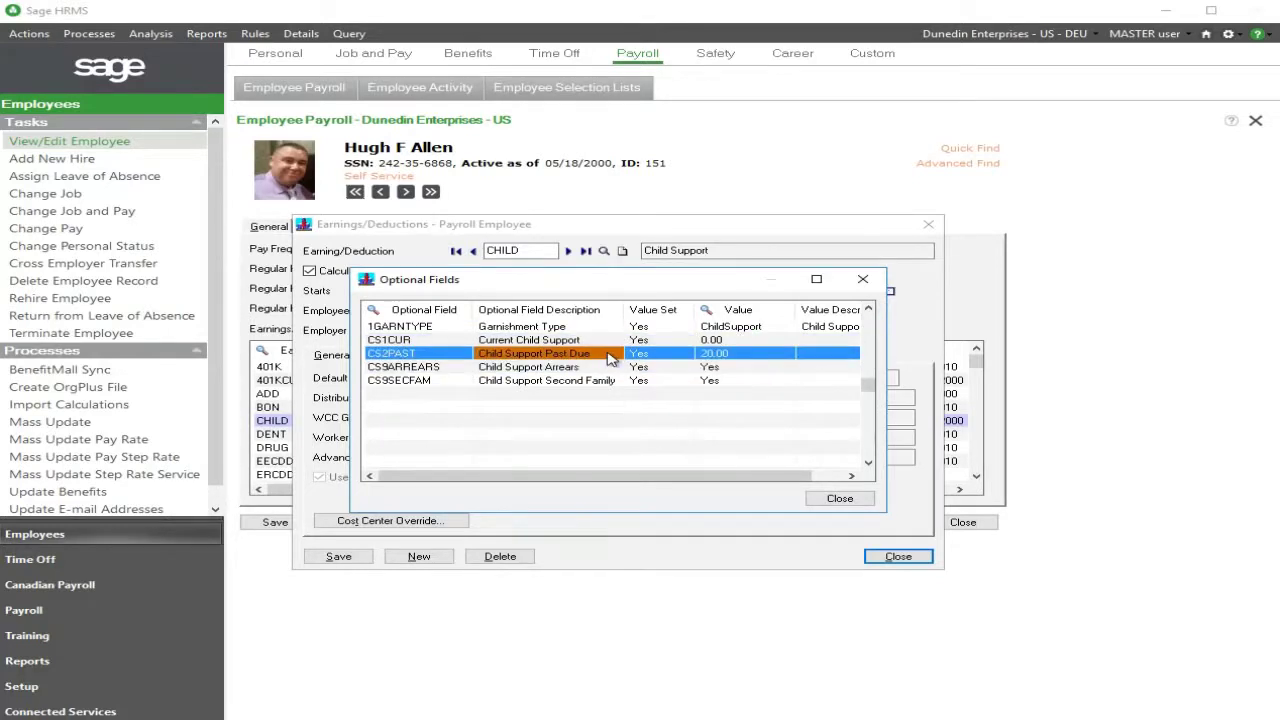
Step: Add the CS3CURMED optional field on a new line below CS2PAST, choosing it from the list of optional fields
{"action": "key", "text": "Insert"}
{"action": "left_click", "coordinate": [465, 367]}
{"action": "key", "text": "F5"}
{"action": "key", "text": "Down"}
{"action": "key", "text": "Down"}
{"action": "key", "text": "Down"}
{"action": "key", "text": "Down"}
{"action": "key", "text": "Down"}
{"action": "key", "text": "Down"}
{"action": "key", "text": "Down"}
{"action": "key", "text": "Down"}
{"action": "key", "text": "Down"}
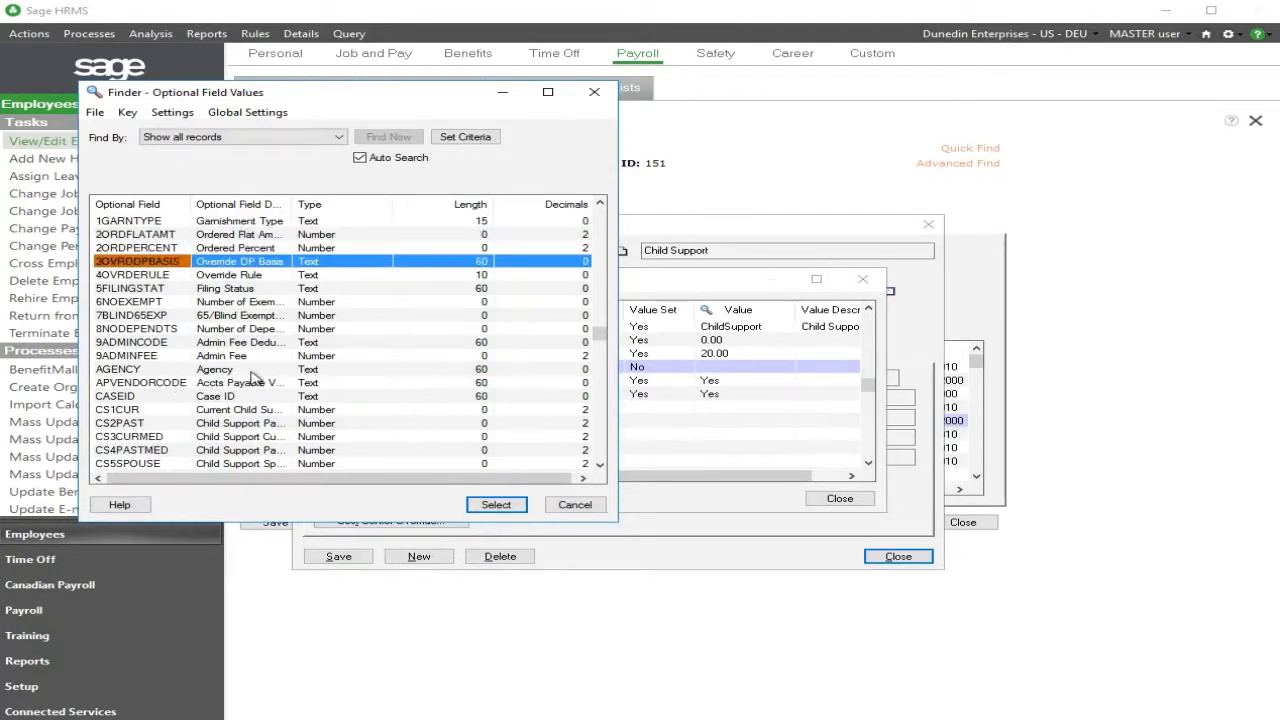
{"action": "key", "text": "Down"}
{"action": "key", "text": "Down"}
{"action": "key", "text": "Down"}
{"action": "key", "text": "Down"}
{"action": "key", "text": "Down"}
{"action": "key", "text": "Down"}
{"action": "key", "text": "Down"}
{"action": "key", "text": "Down"}
{"action": "key", "text": "Down"}
{"action": "key", "text": "Down"}
{"action": "key", "text": "Down"}
{"action": "key", "text": "Down"}
{"action": "key", "text": "Down"}
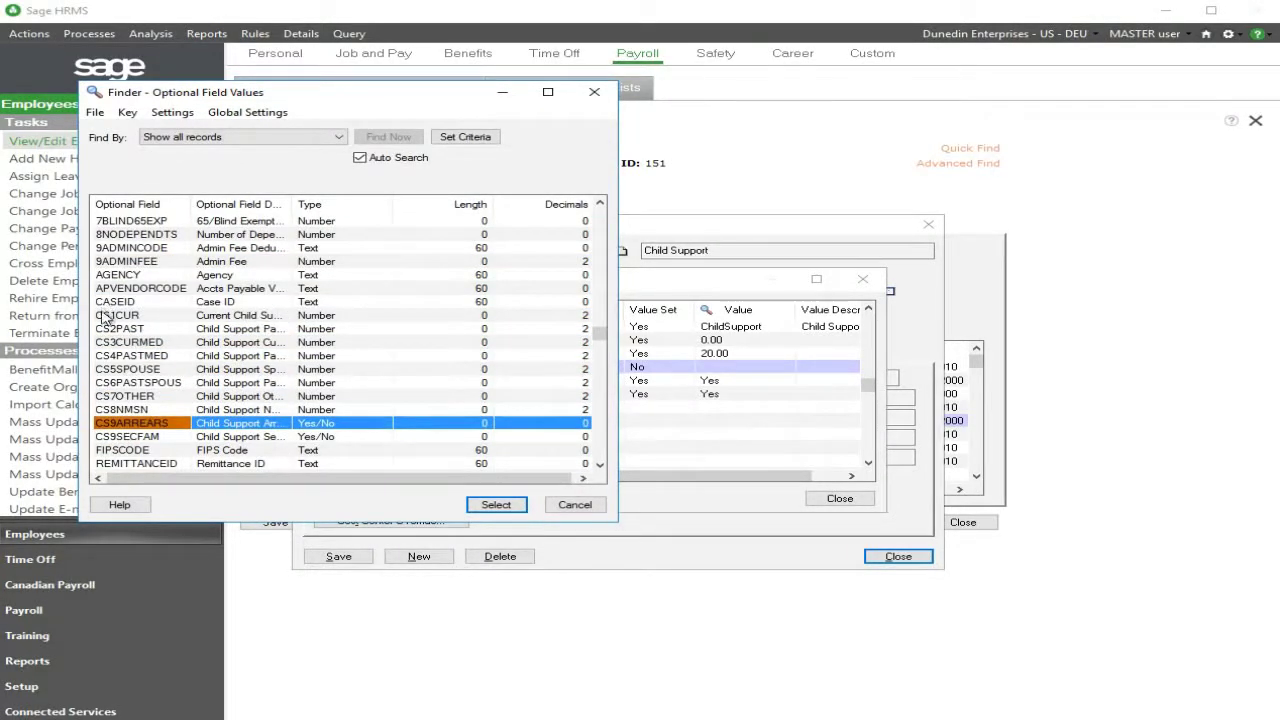
{"action": "double_click", "coordinate": [127, 343]}
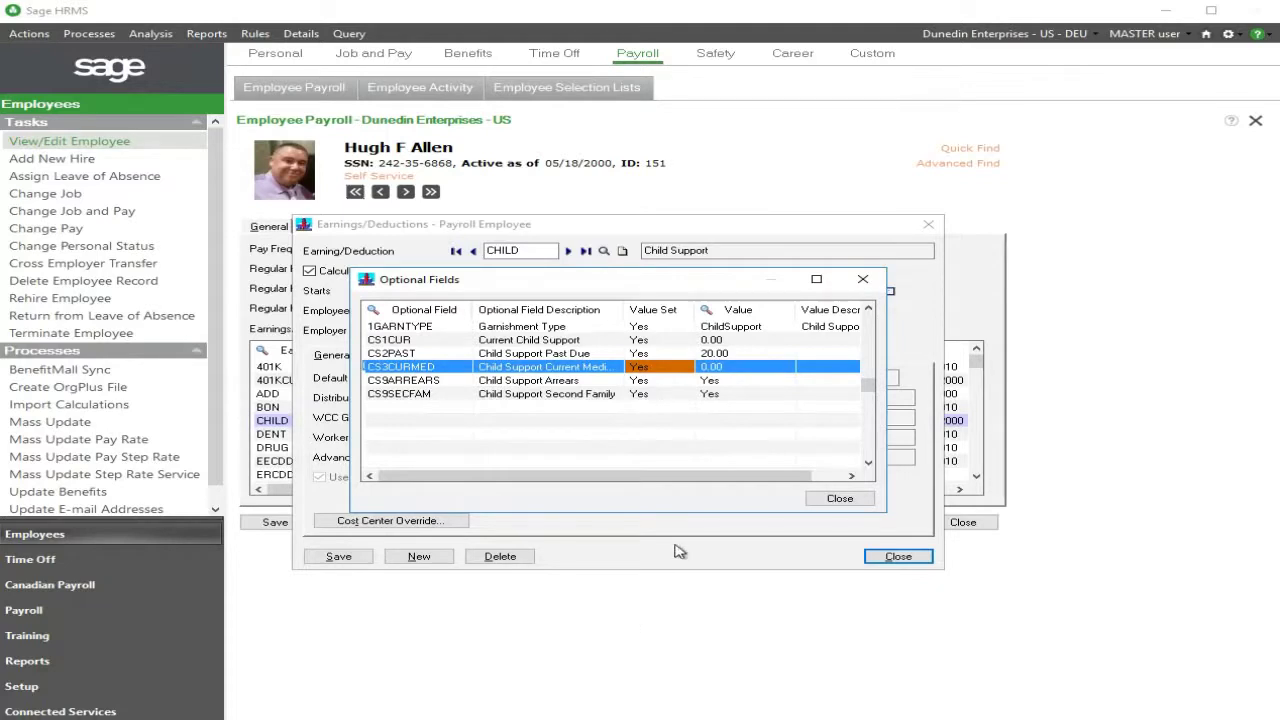
Step: Set the Child Support Second Family (CS9SECFAM) optional field to No
{"action": "left_click", "coordinate": [741, 382]}
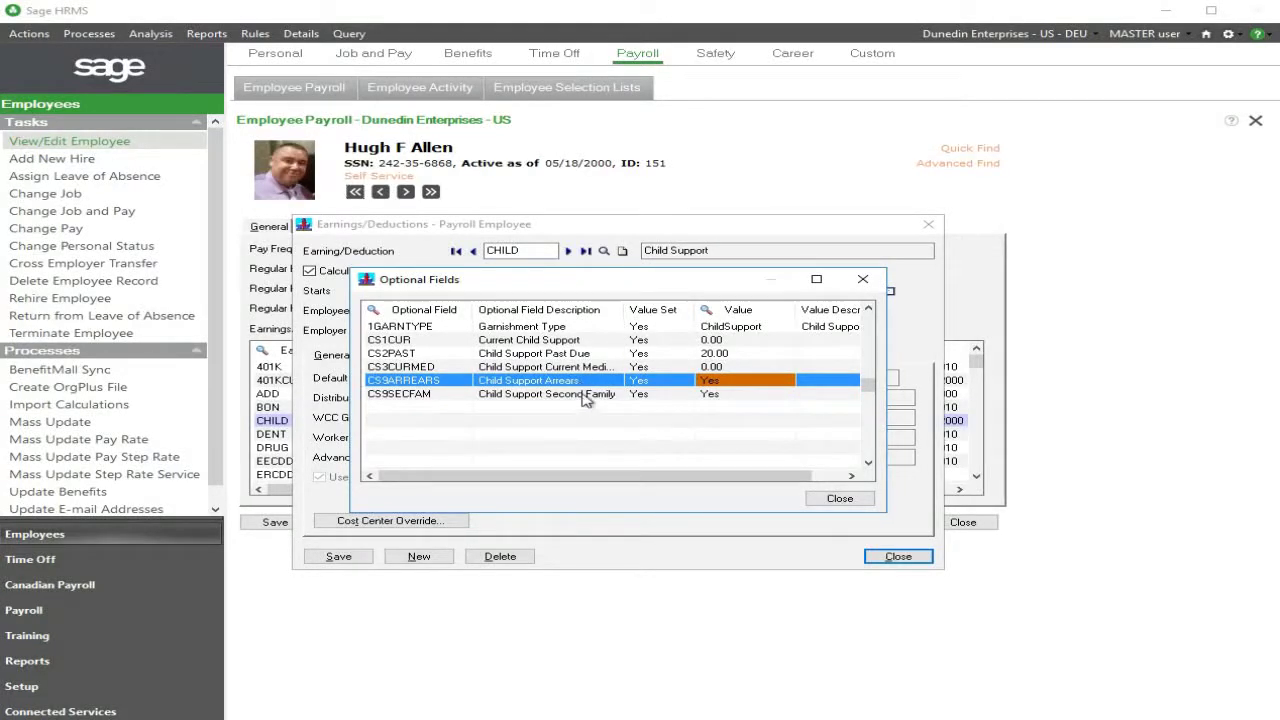
{"action": "left_click", "coordinate": [585, 390]}
{"action": "left_click", "coordinate": [738, 386]}
{"action": "left_click", "coordinate": [728, 397]}
{"action": "left_click", "coordinate": [728, 397]}
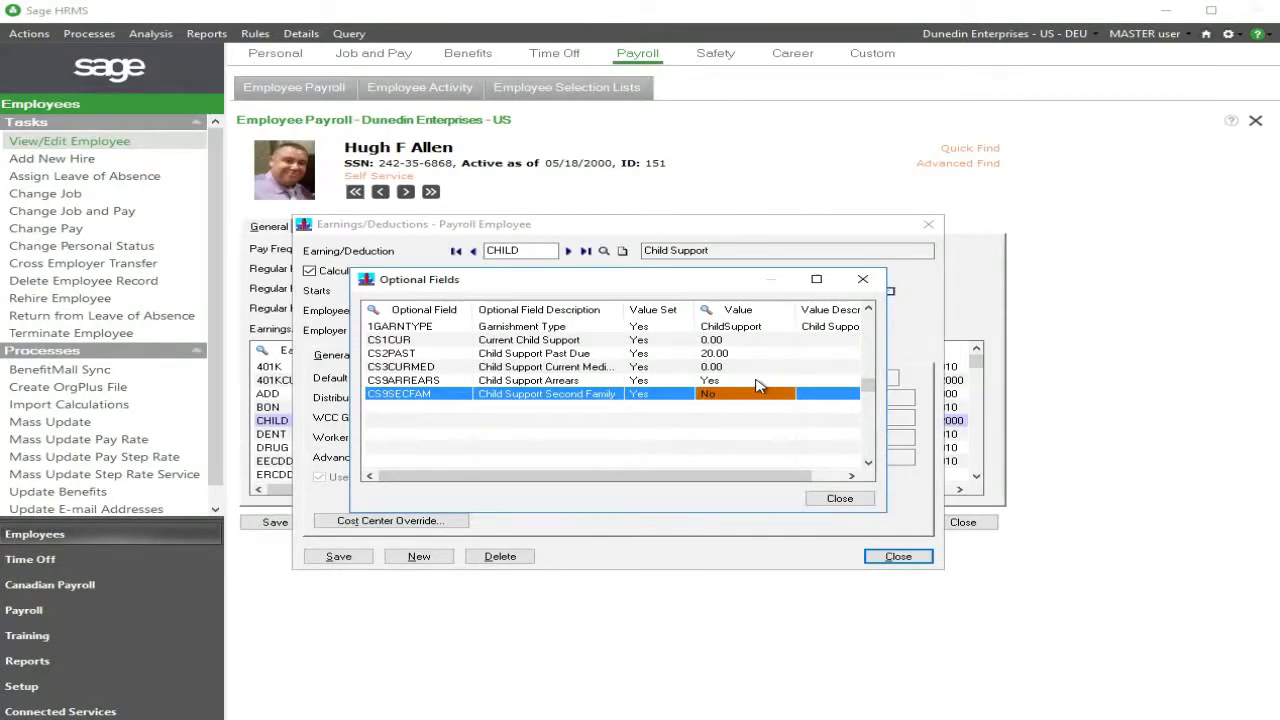
Step: Close the optional fields, save and close the CHILD deduction, and save the employee's payroll record
{"action": "left_click", "coordinate": [650, 354]}
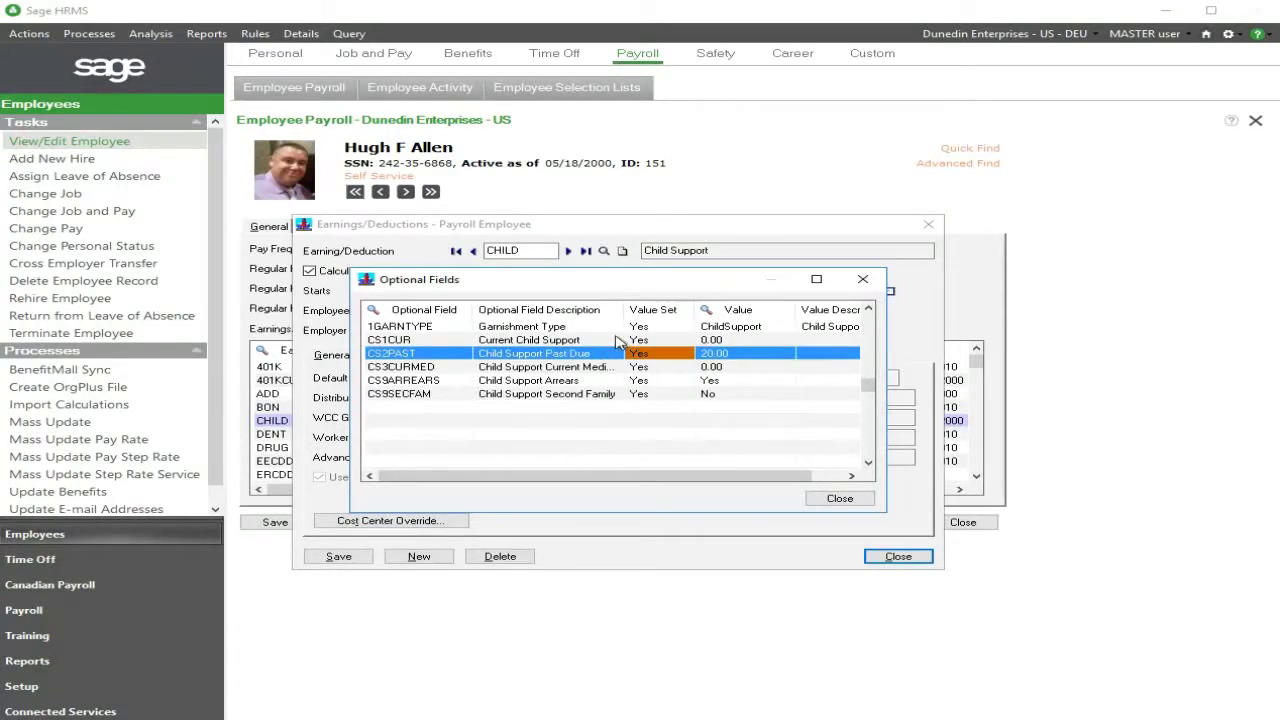
{"action": "left_click", "coordinate": [836, 499]}
{"action": "left_click", "coordinate": [330, 557]}
{"action": "left_click", "coordinate": [900, 557]}
{"action": "left_click", "coordinate": [275, 522]}
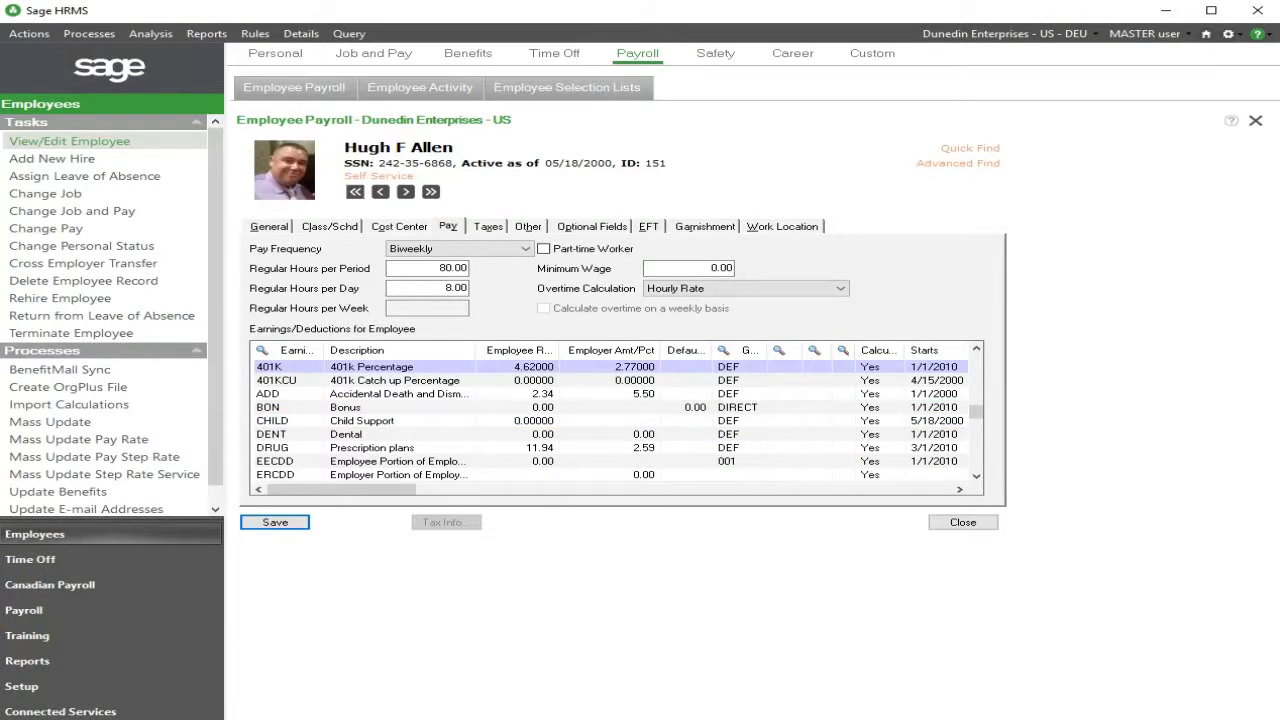
Step: Add the CHILD2 (Child Support 2) deduction on a new line below CHILD and save the payroll record
{"action": "left_click", "coordinate": [418, 423]}
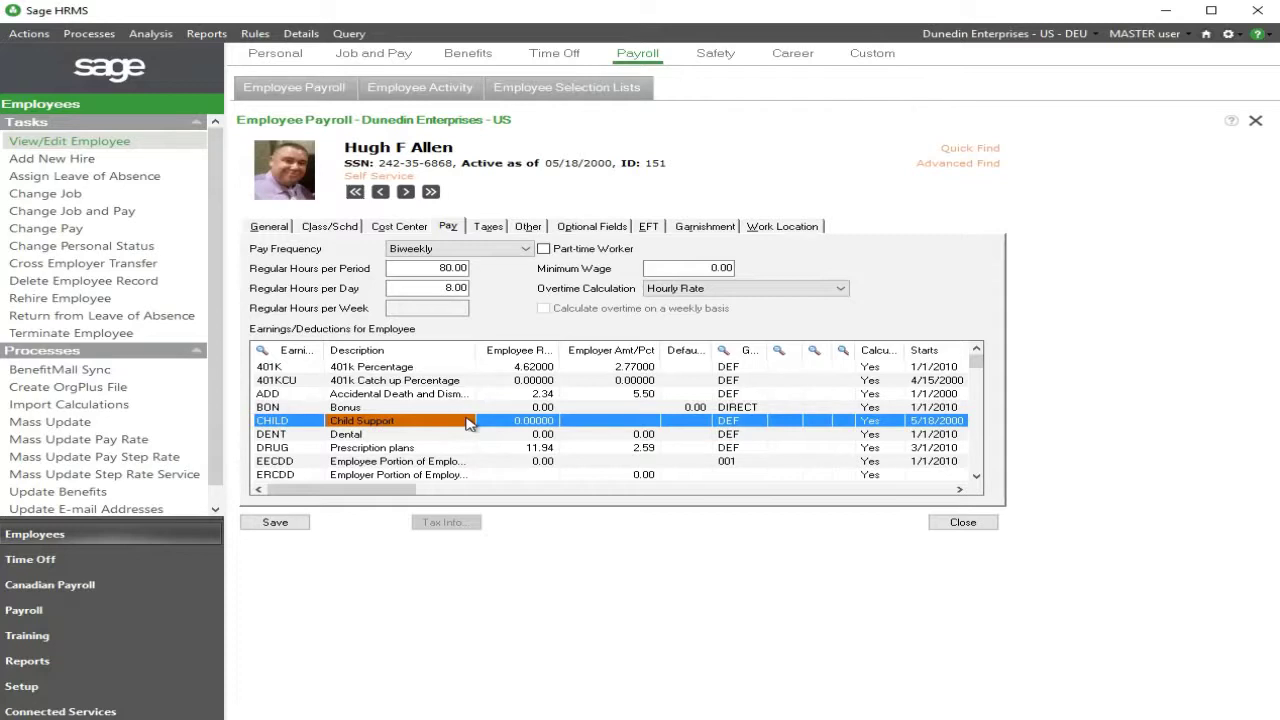
{"action": "key", "text": "Insert"}
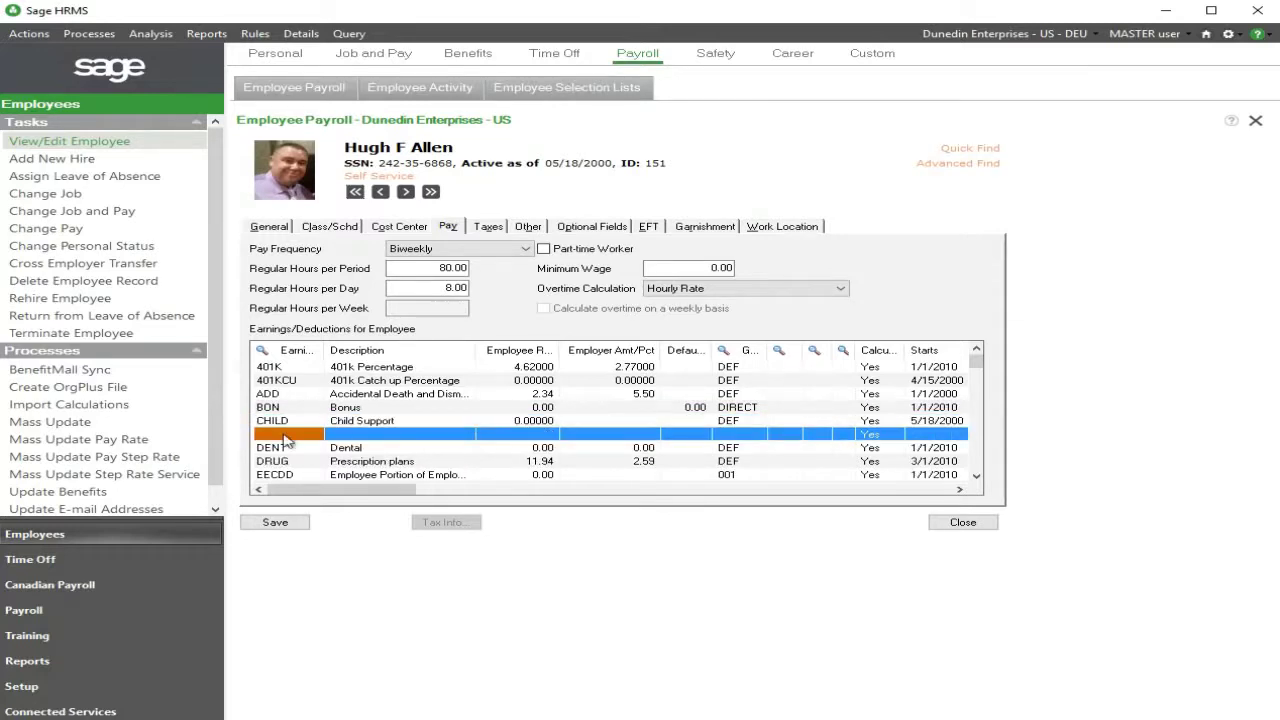
{"action": "left_click", "coordinate": [316, 435]}
{"action": "left_click", "coordinate": [149, 242]}
{"action": "key", "text": "Down"}
{"action": "key", "text": "Down"}
{"action": "key", "text": "Down"}
{"action": "key", "text": "Down"}
{"action": "key", "text": "Down"}
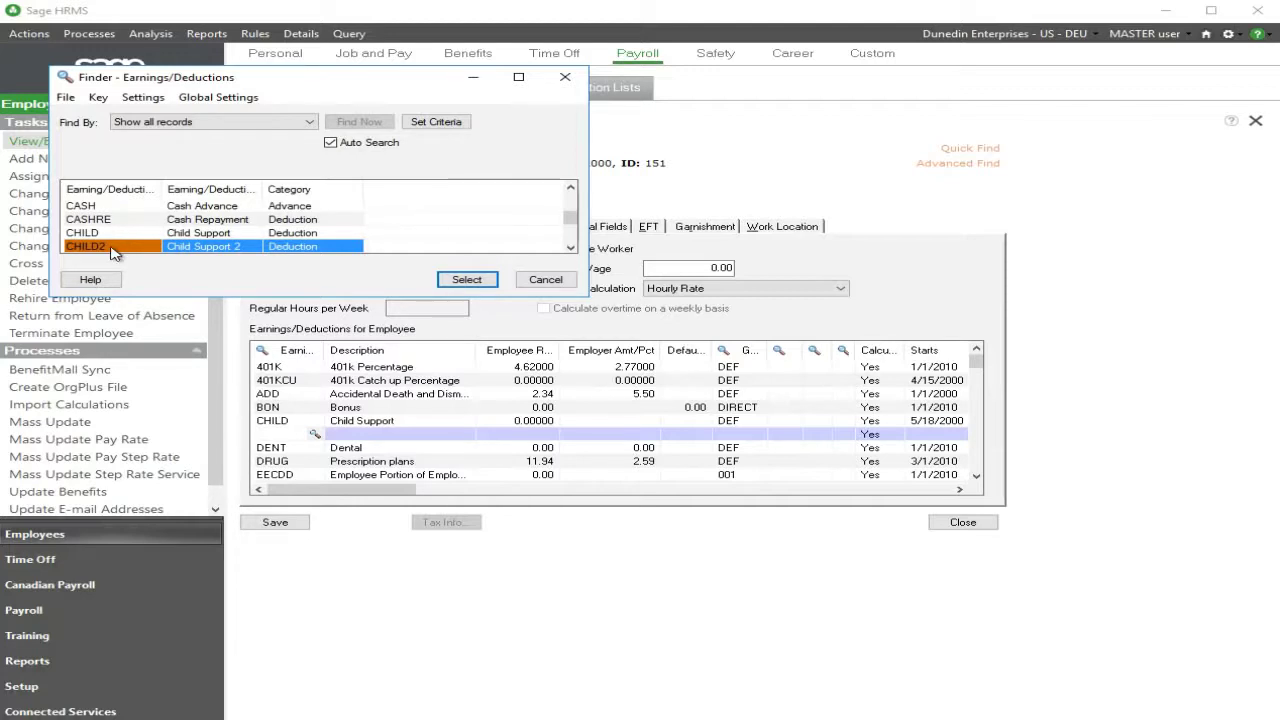
{"action": "double_click", "coordinate": [112, 247]}
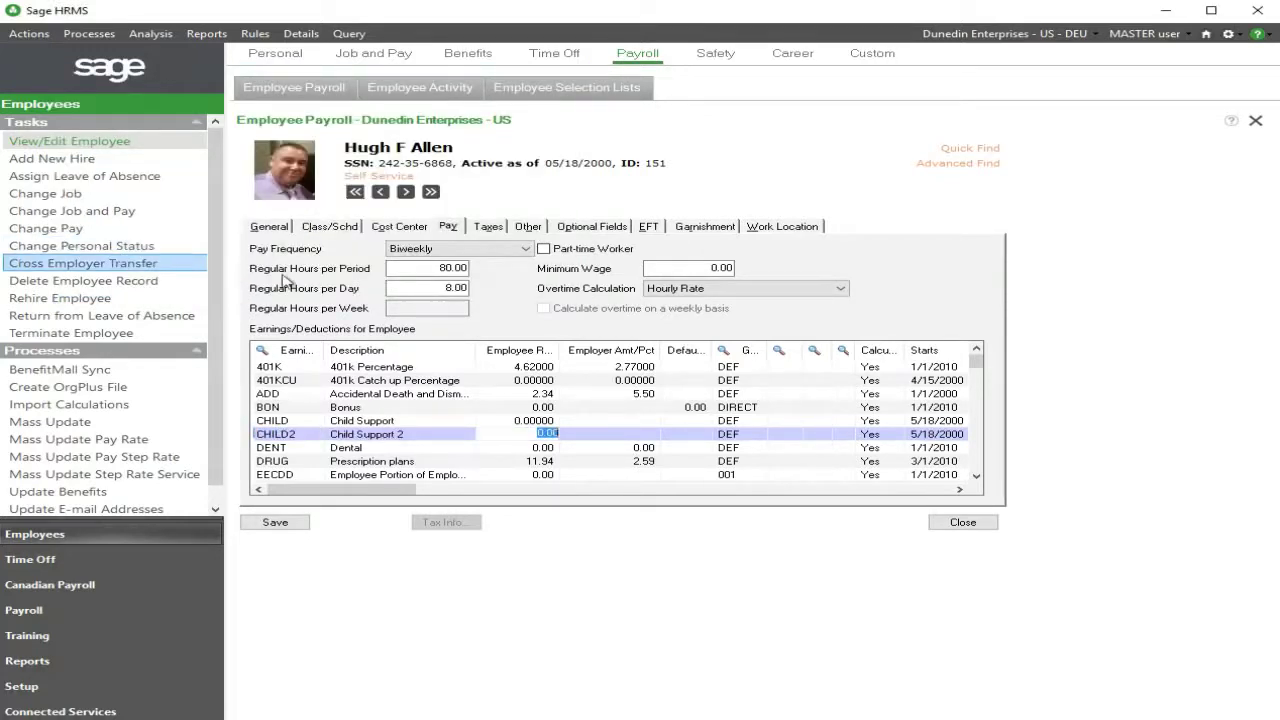
{"action": "left_click", "coordinate": [275, 522]}
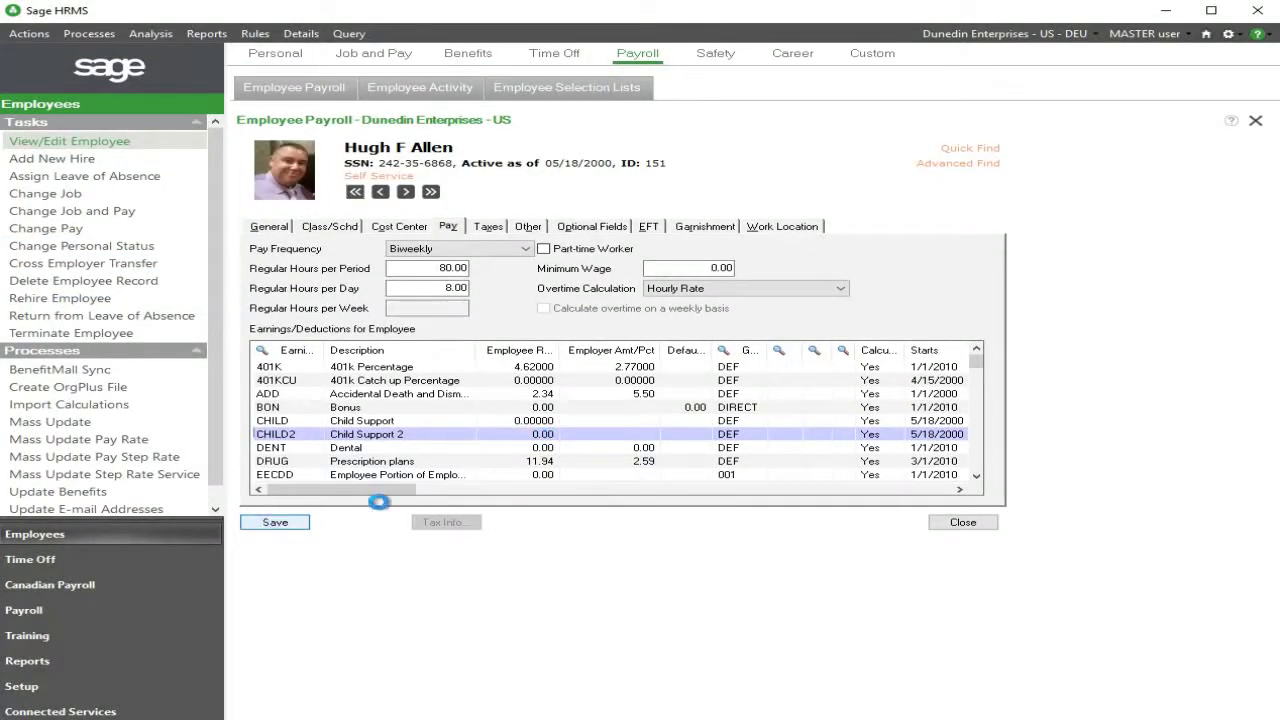
Step: Open the optional fields of the employee's CHILD2 (Child Support 2) deduction
{"action": "left_click", "coordinate": [388, 437]}
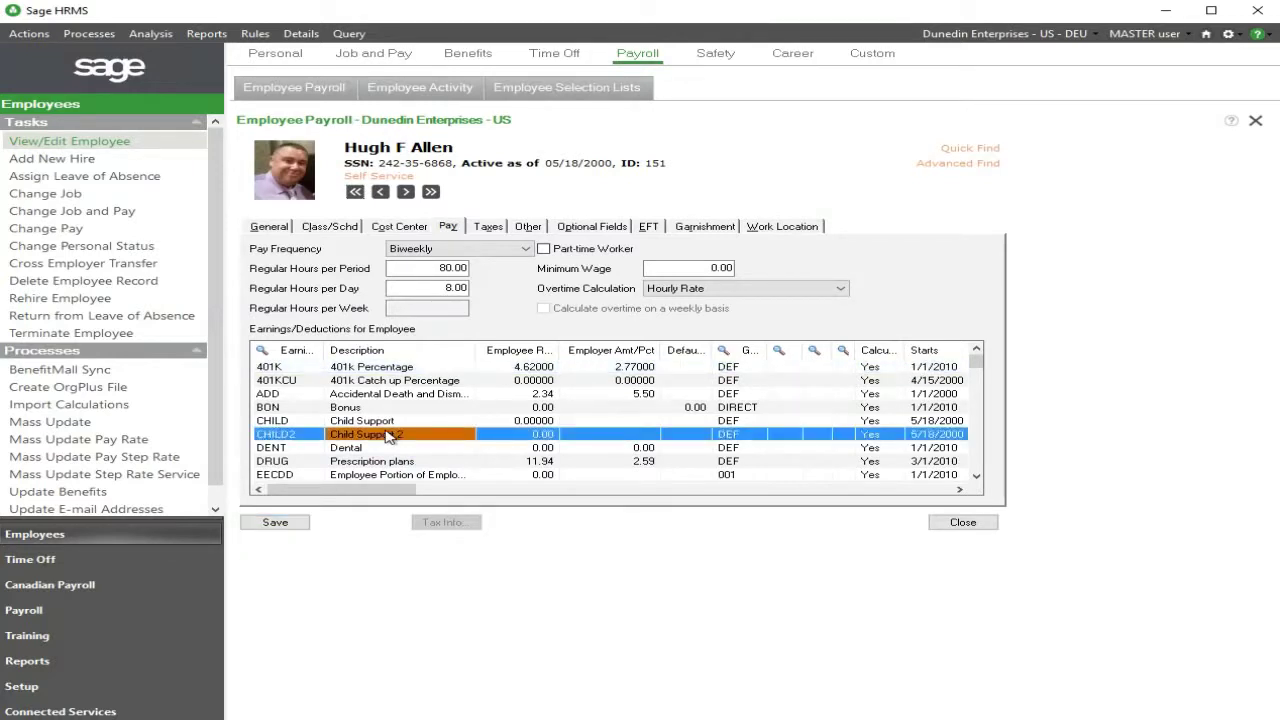
{"action": "double_click", "coordinate": [452, 443]}
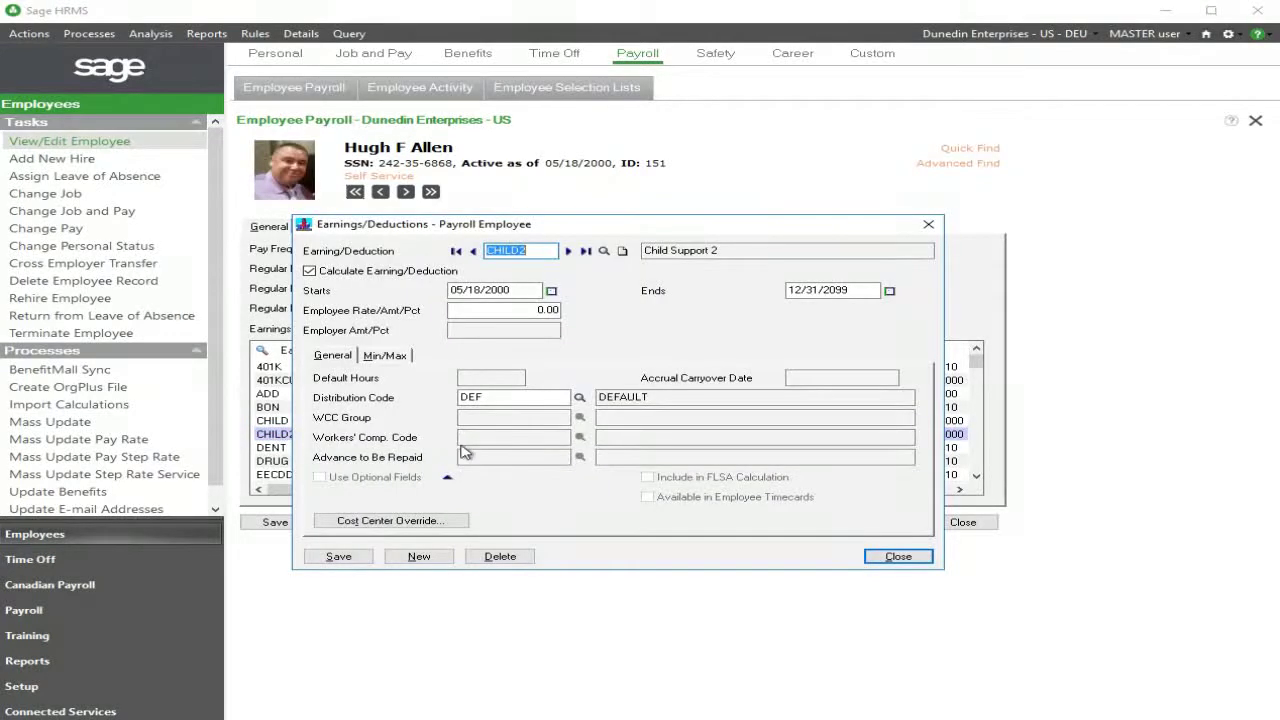
{"action": "left_click", "coordinate": [434, 290]}
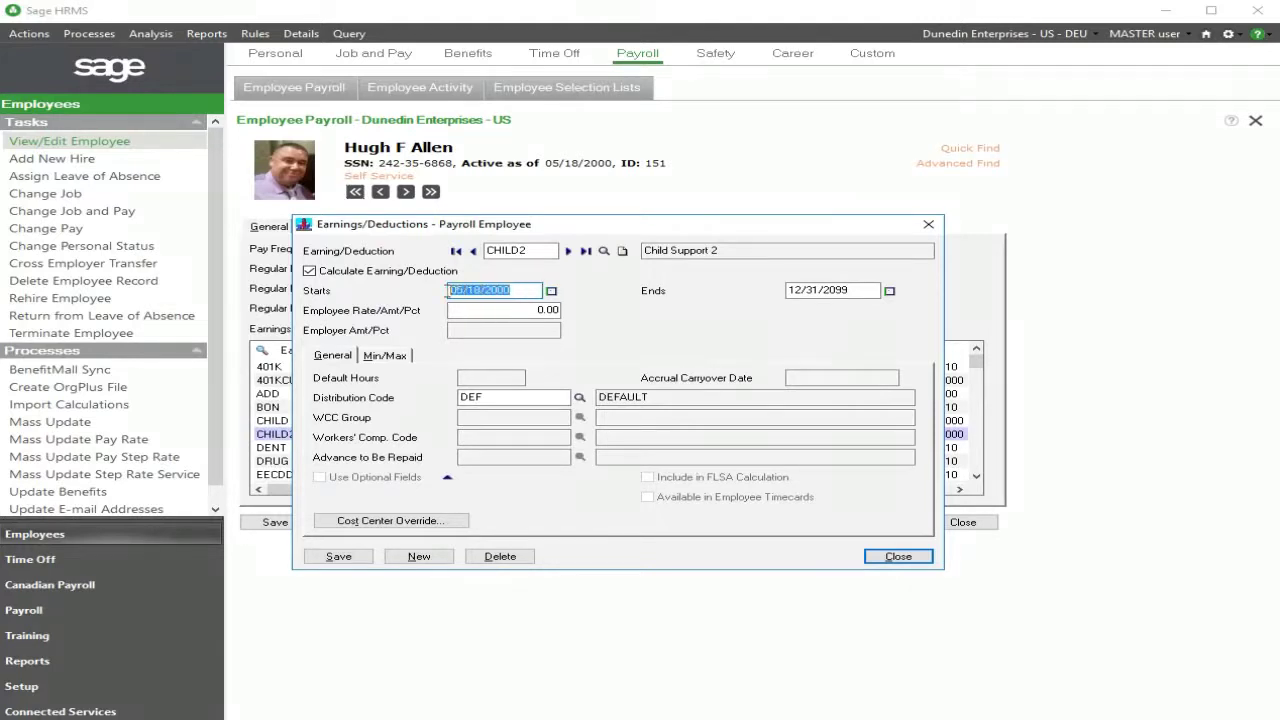
{"action": "left_click", "coordinate": [516, 290]}
{"action": "left_click", "coordinate": [449, 480]}
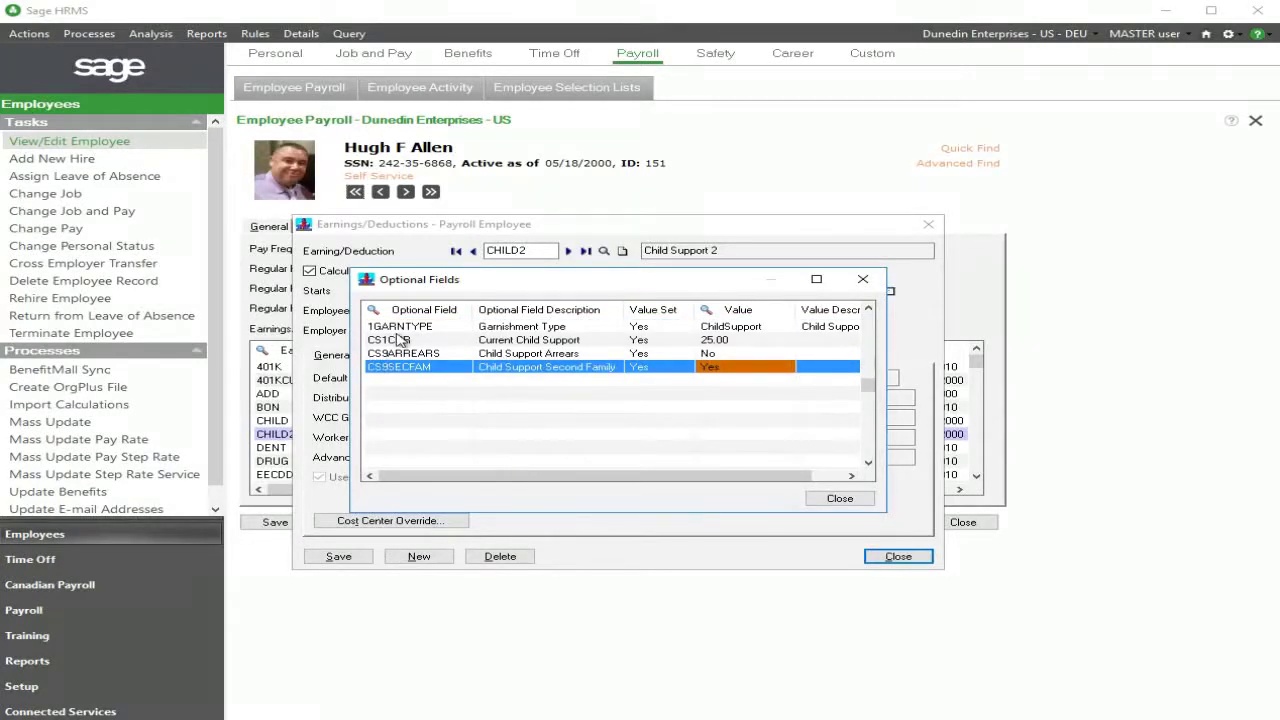
Step: Review the selectable values for the CHILD2 deduction's Garnishment Type optional field, then close the list
{"action": "left_click", "coordinate": [770, 328]}
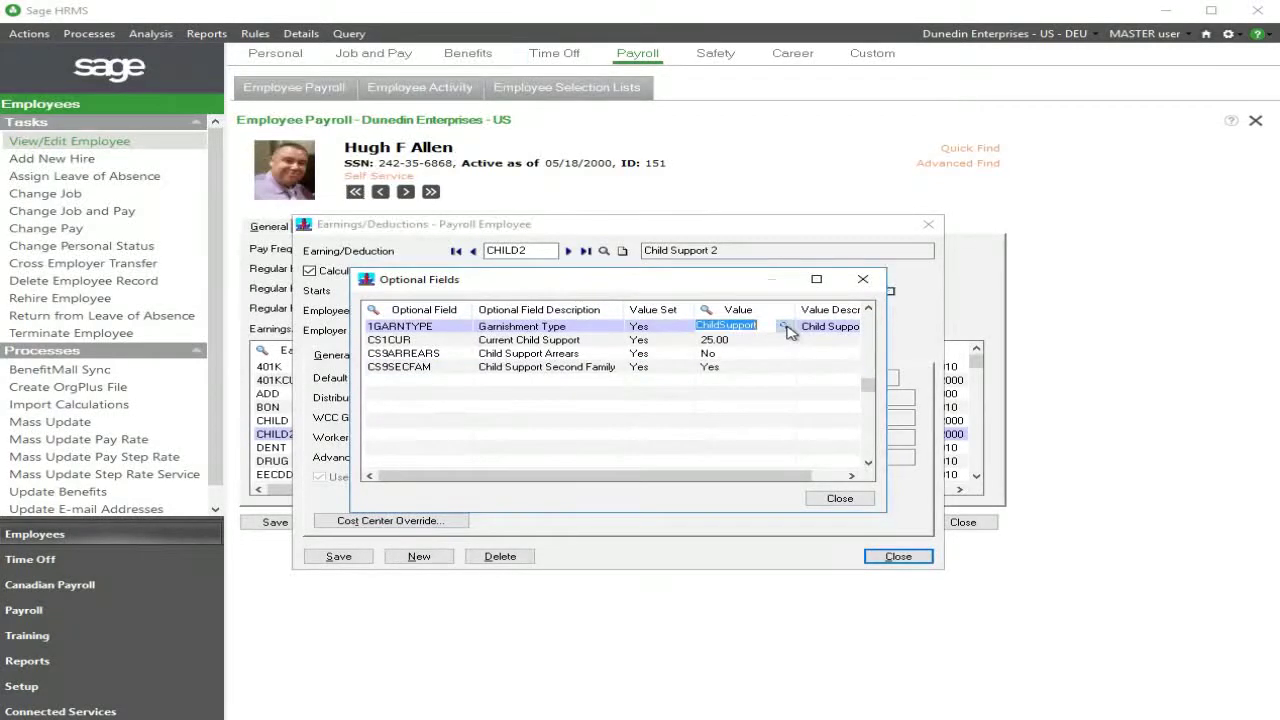
{"action": "left_click", "coordinate": [785, 327]}
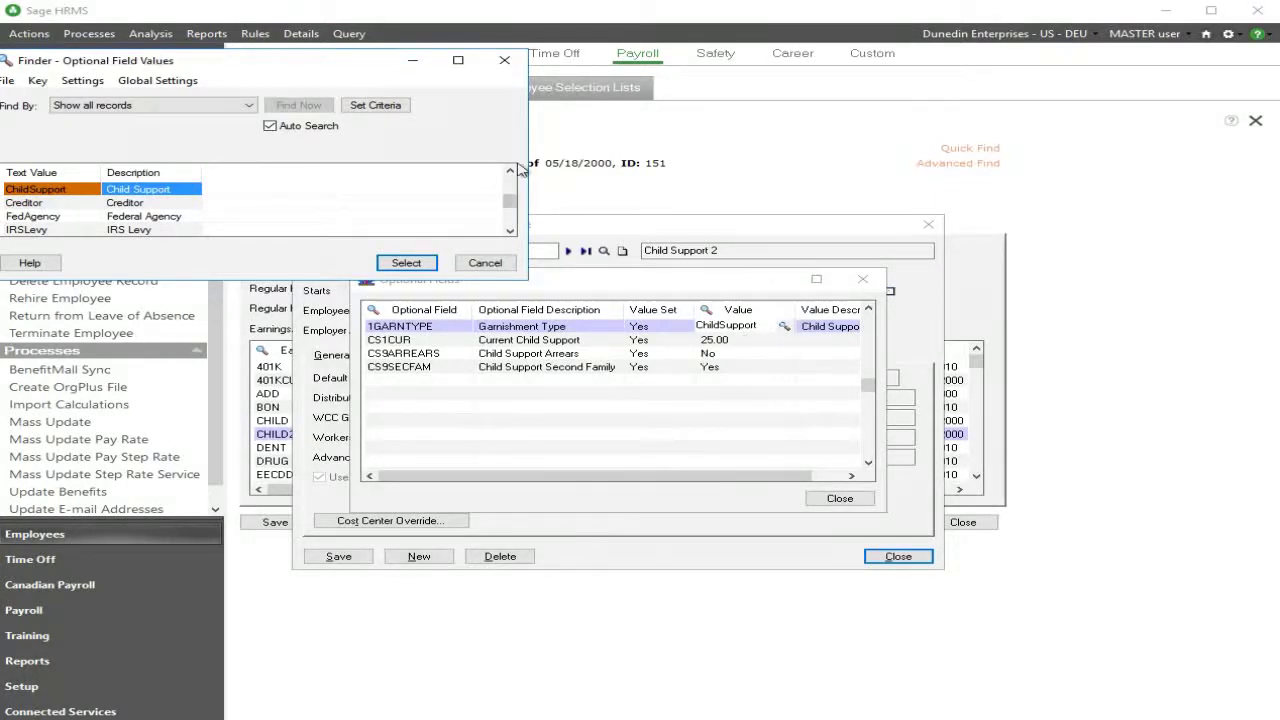
{"action": "left_click", "coordinate": [505, 60]}
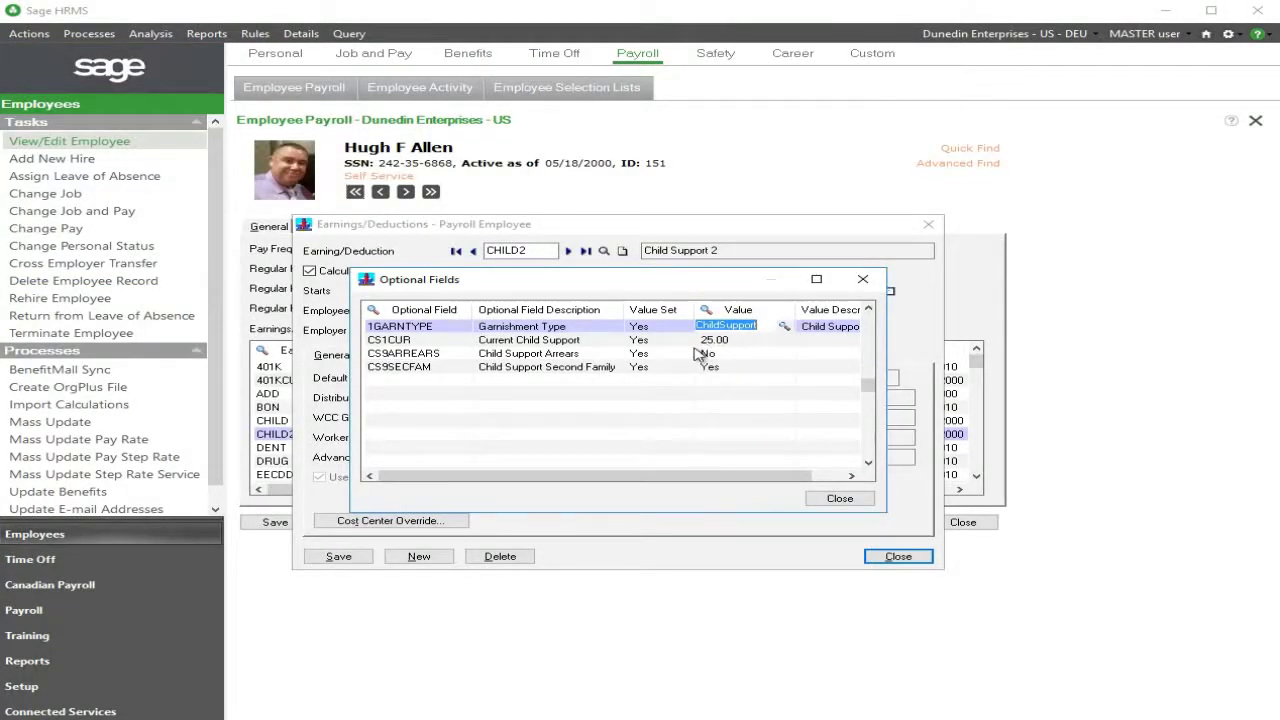
Step: Browse the optional fields available for a new line in the CHILD2 deduction, without adding one
{"action": "left_click", "coordinate": [492, 366]}
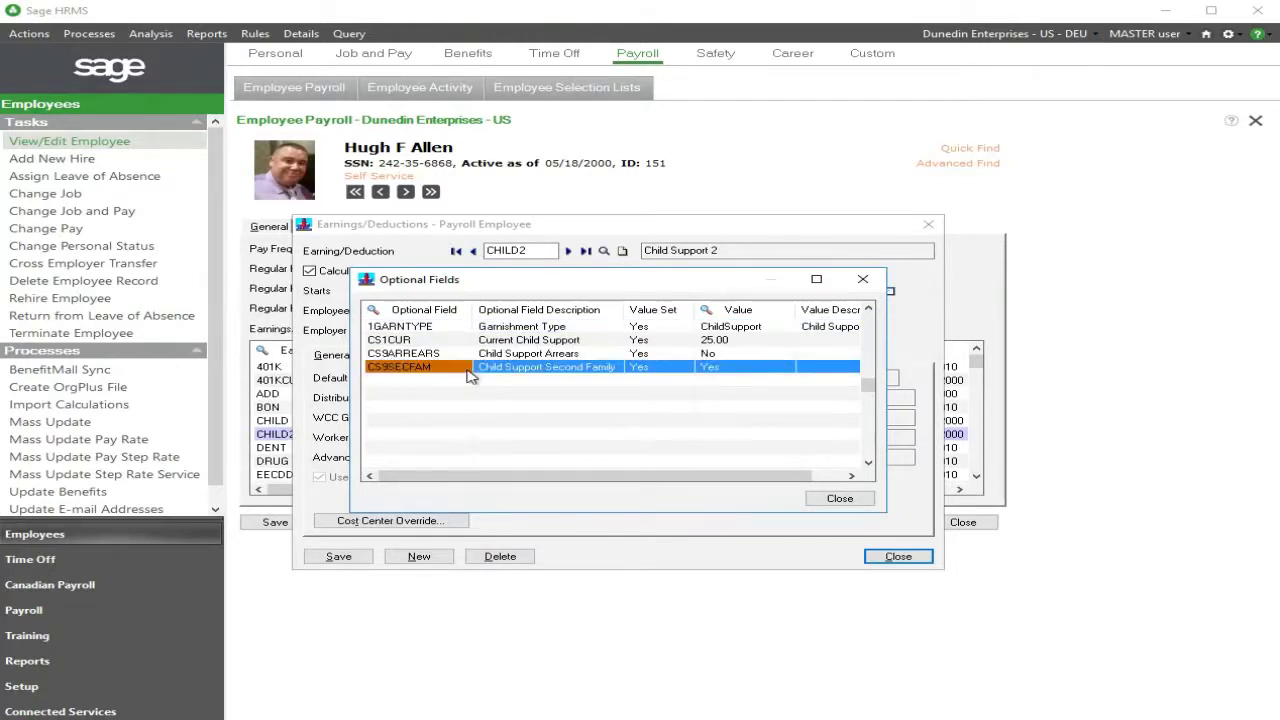
{"action": "key", "text": "Insert"}
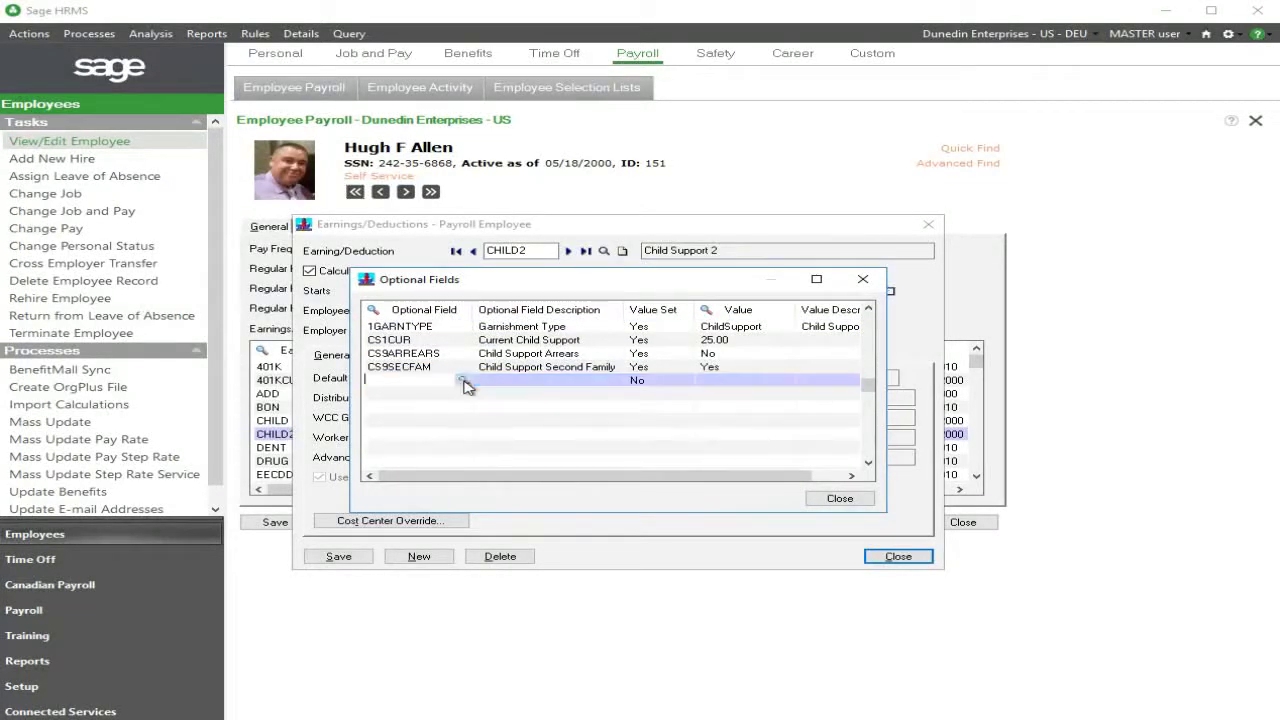
{"action": "key", "text": "F5"}
{"action": "left_click", "coordinate": [320, 370]}
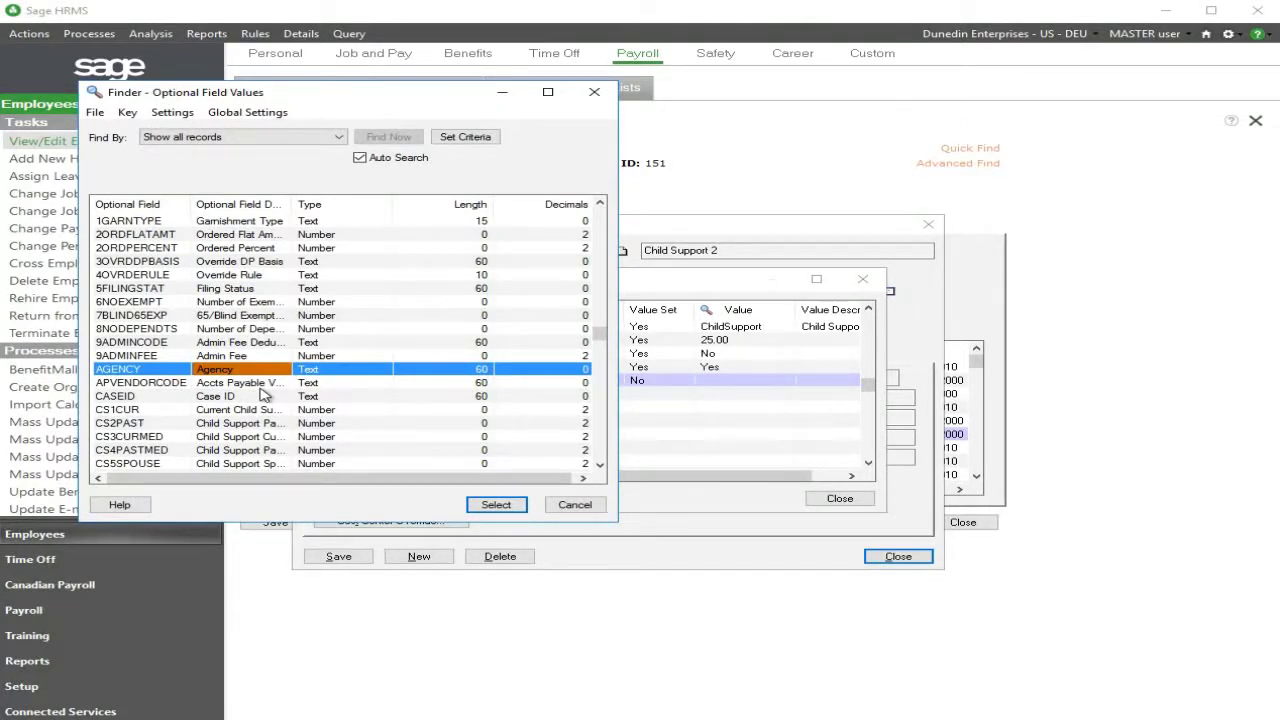
{"action": "key", "text": "Down"}
{"action": "key", "text": "Down"}
{"action": "key", "text": "Down"}
{"action": "key", "text": "Down"}
{"action": "key", "text": "Down"}
{"action": "key", "text": "Down"}
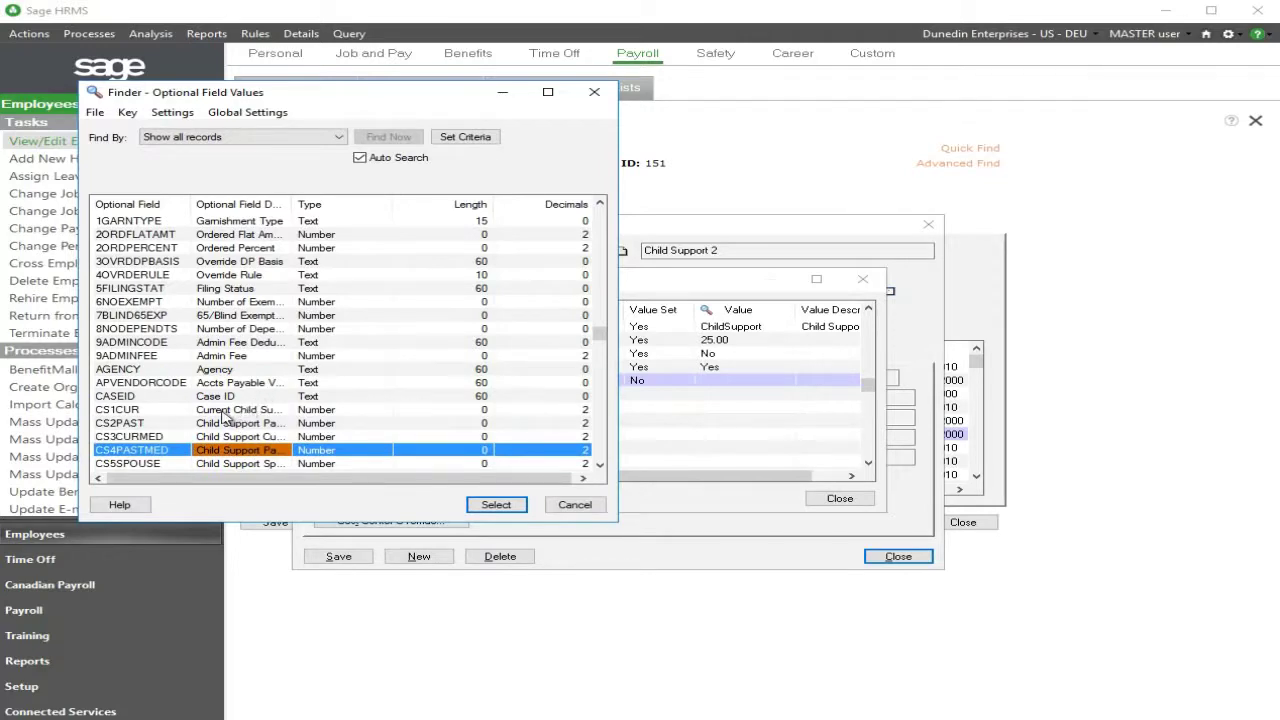
{"action": "key", "text": "Down"}
{"action": "key", "text": "Down"}
{"action": "key", "text": "Down"}
{"action": "key", "text": "Down"}
{"action": "key", "text": "Down"}
{"action": "key", "text": "Down"}
{"action": "key", "text": "Down"}
{"action": "key", "text": "Down"}
{"action": "key", "text": "Up"}
{"action": "key", "text": "Up"}
{"action": "key", "text": "Up"}
{"action": "key", "text": "Up"}
{"action": "key", "text": "Up"}
{"action": "key", "text": "Up"}
{"action": "key", "text": "Up"}
{"action": "key", "text": "Up"}
{"action": "key", "text": "Up"}
{"action": "left_click", "coordinate": [575, 504]}
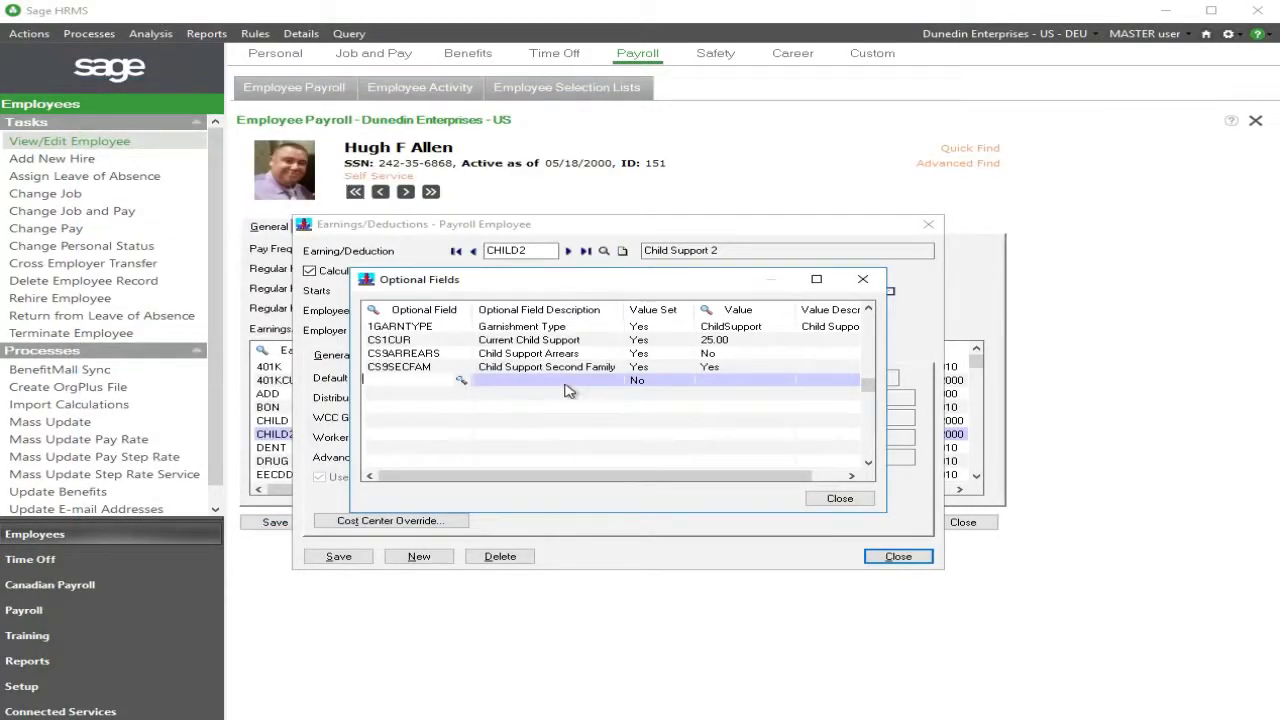
{"action": "left_click", "coordinate": [608, 367]}
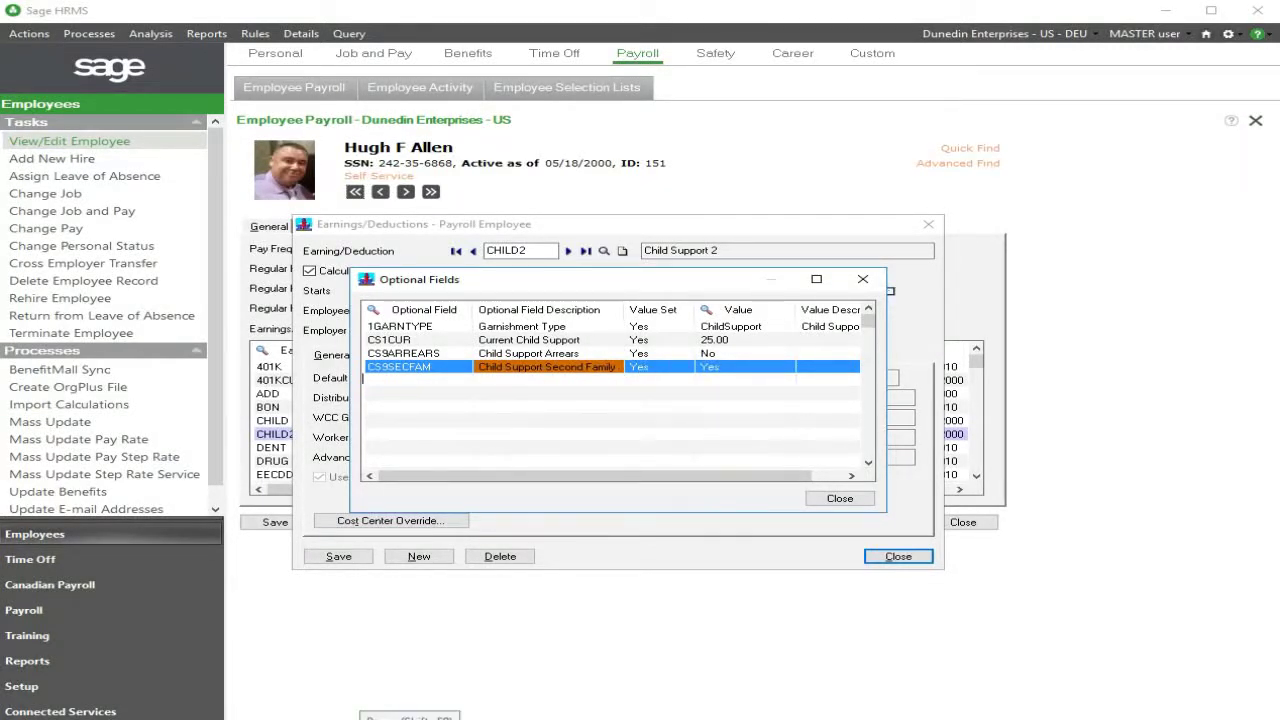
Step: Close the optional fields, save and close the CHILD2 deduction, and save the employee's payroll record
{"action": "left_click", "coordinate": [840, 498]}
{"action": "left_click", "coordinate": [335, 556]}
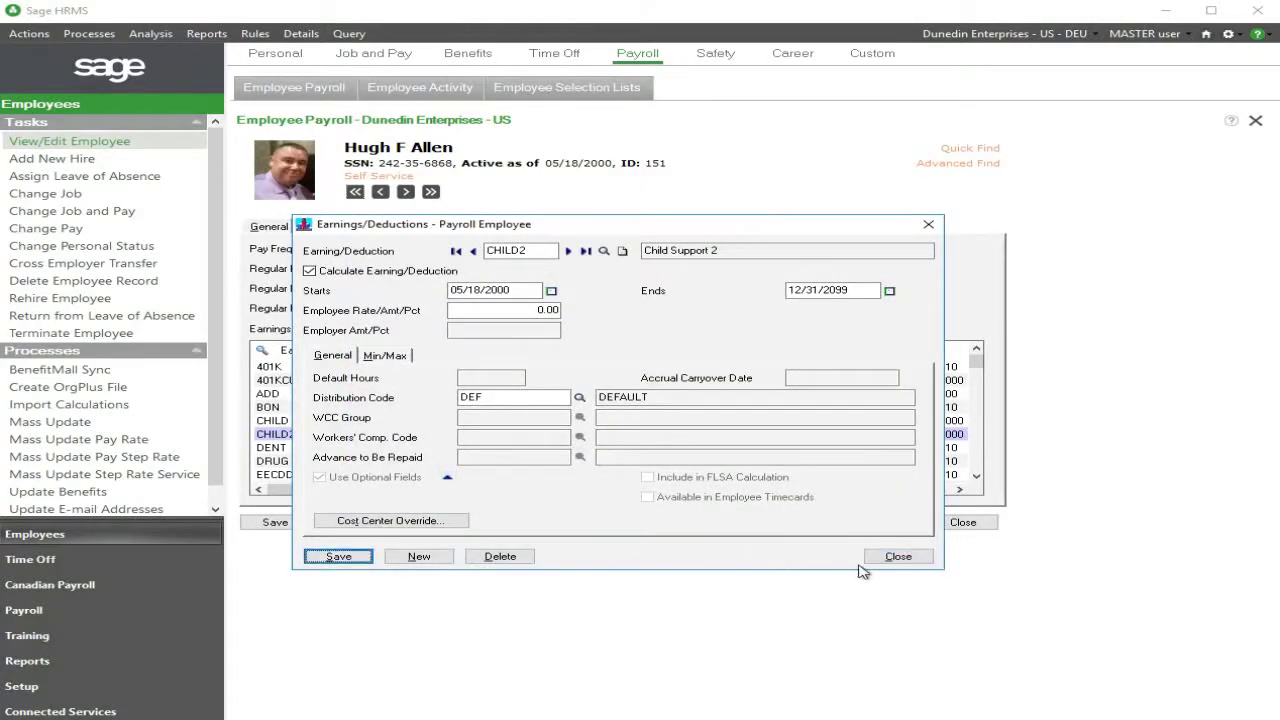
{"action": "left_click", "coordinate": [888, 558]}
{"action": "left_click", "coordinate": [275, 522]}
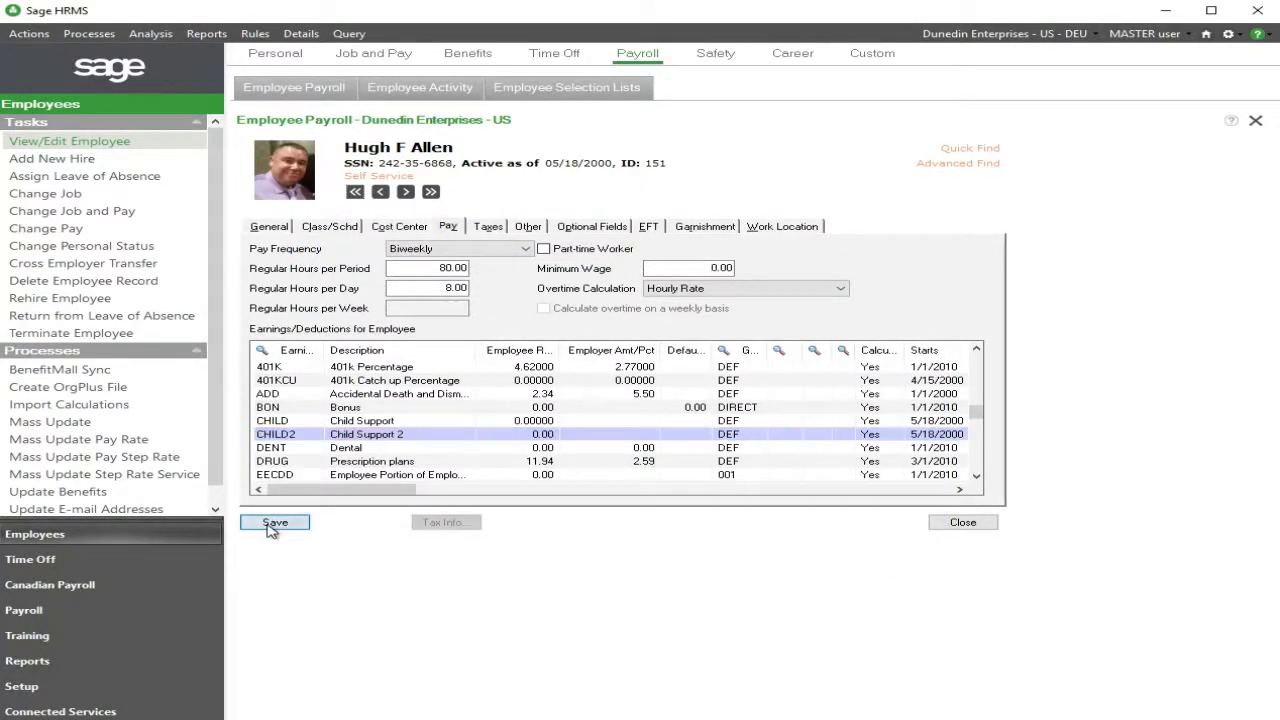